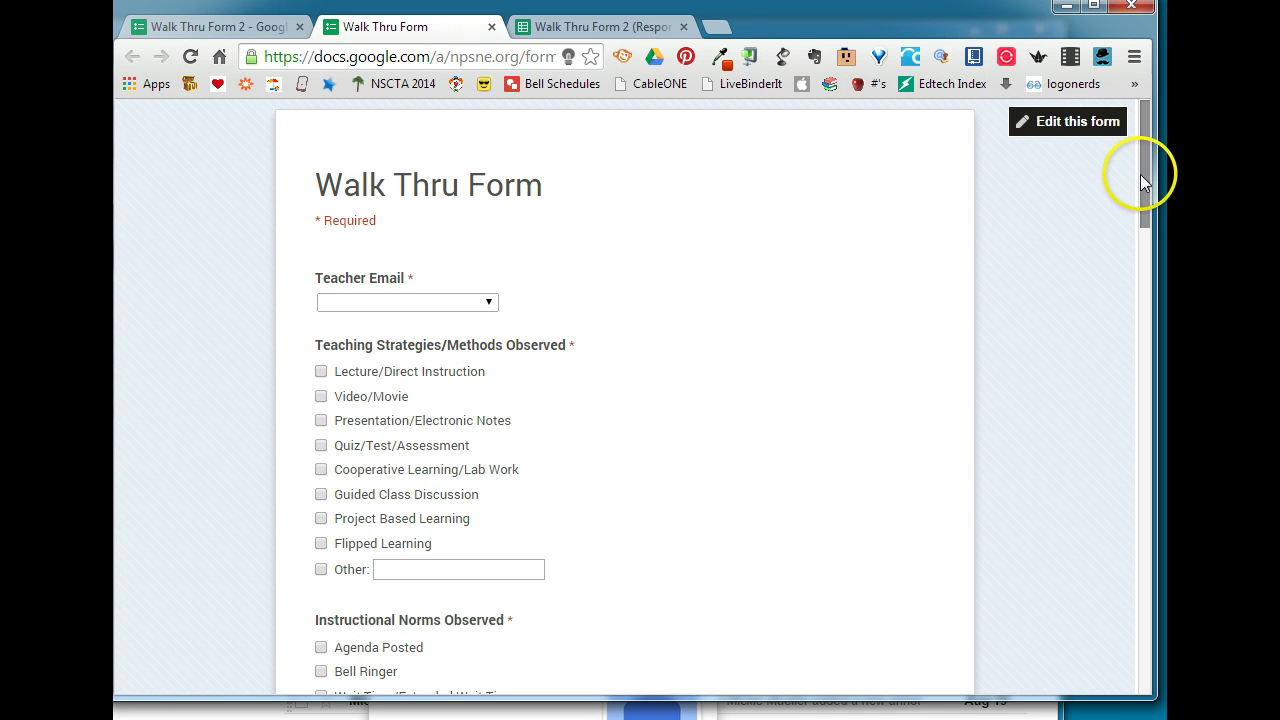
- Check the form's teacher email choices, leaving that answer blank
drag(1145, 174, 1165, 643)
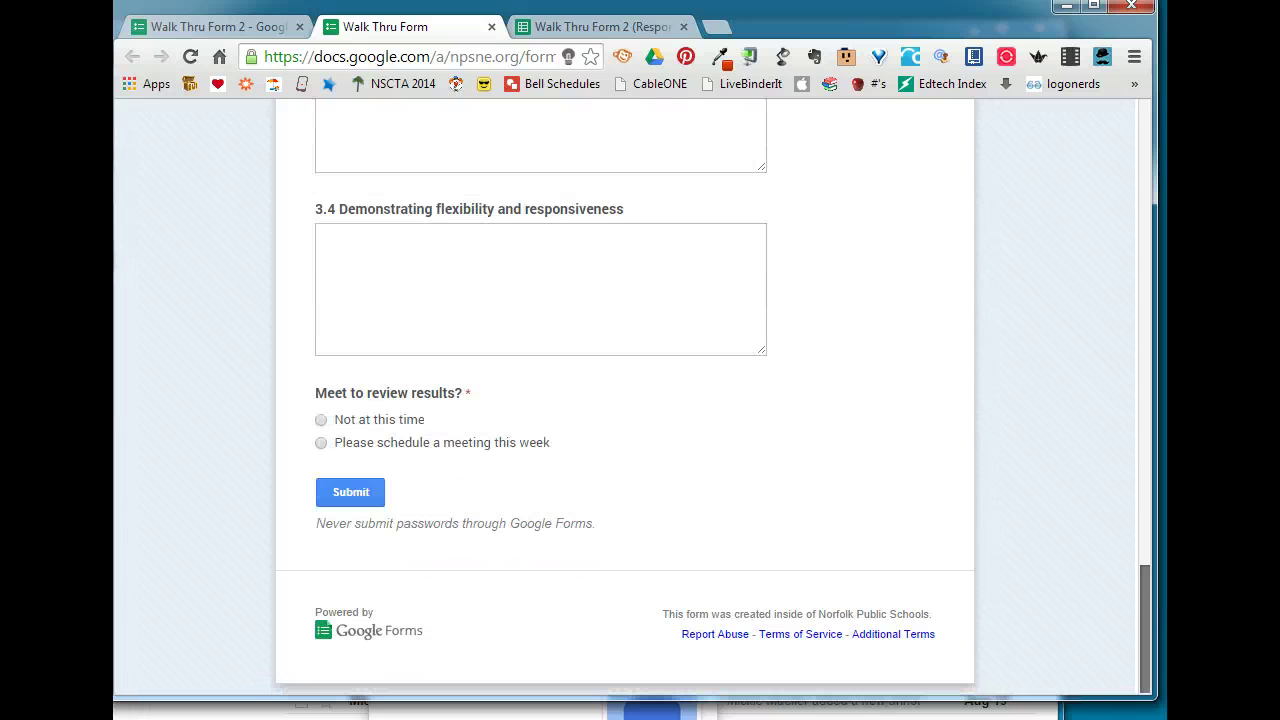
drag(1165, 643, 1145, 172)
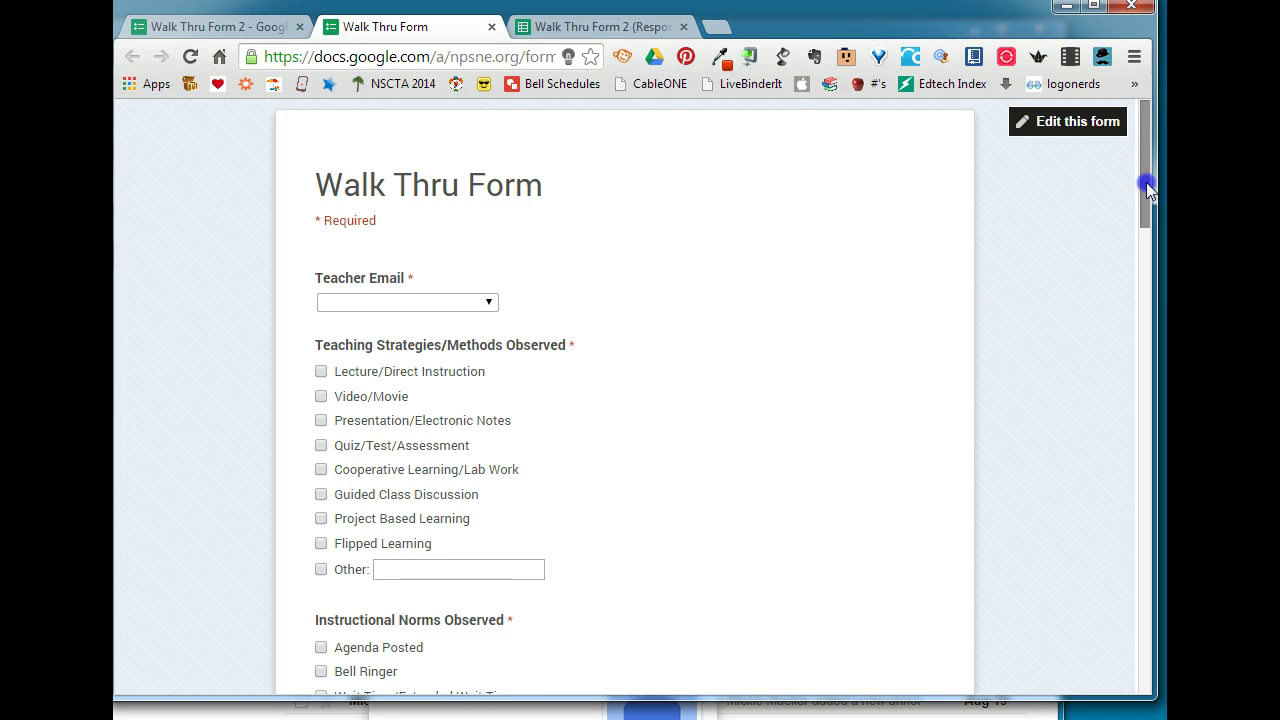
mouse_move(1143, 186)
mouse_down()
mouse_move(1149, 370)
mouse_move(1143, 173)
mouse_up()
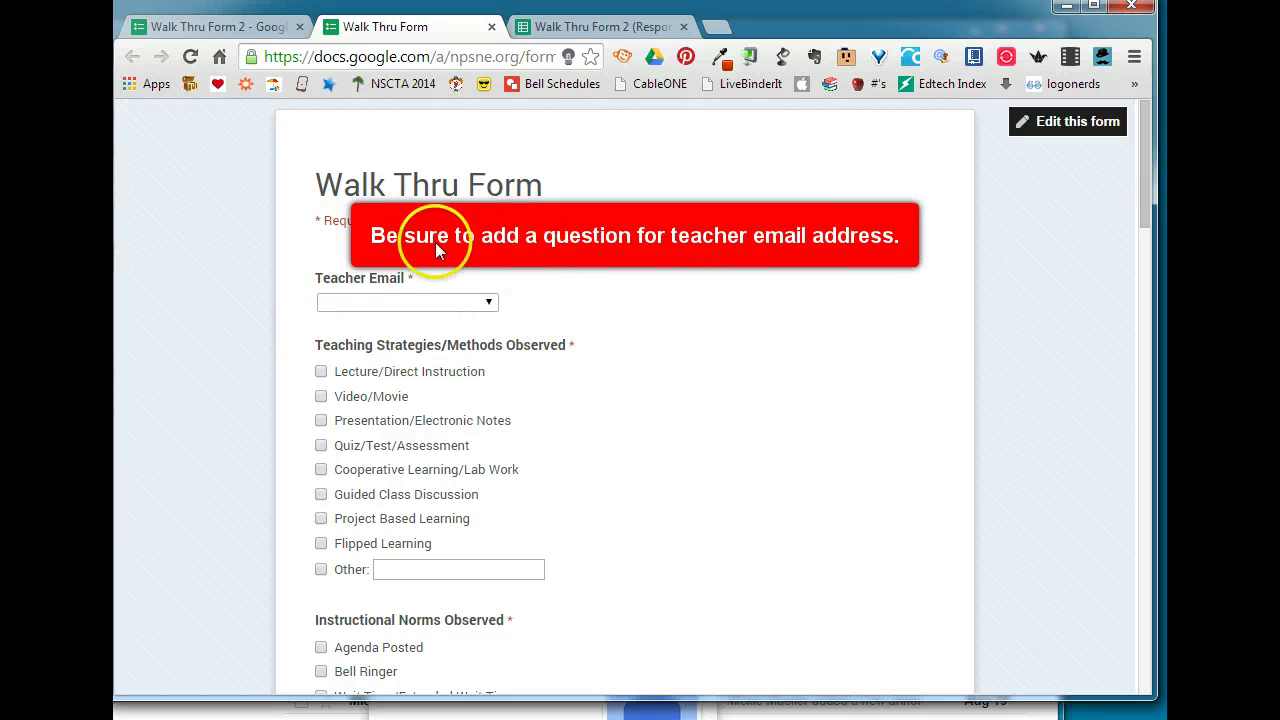
click(448, 303)
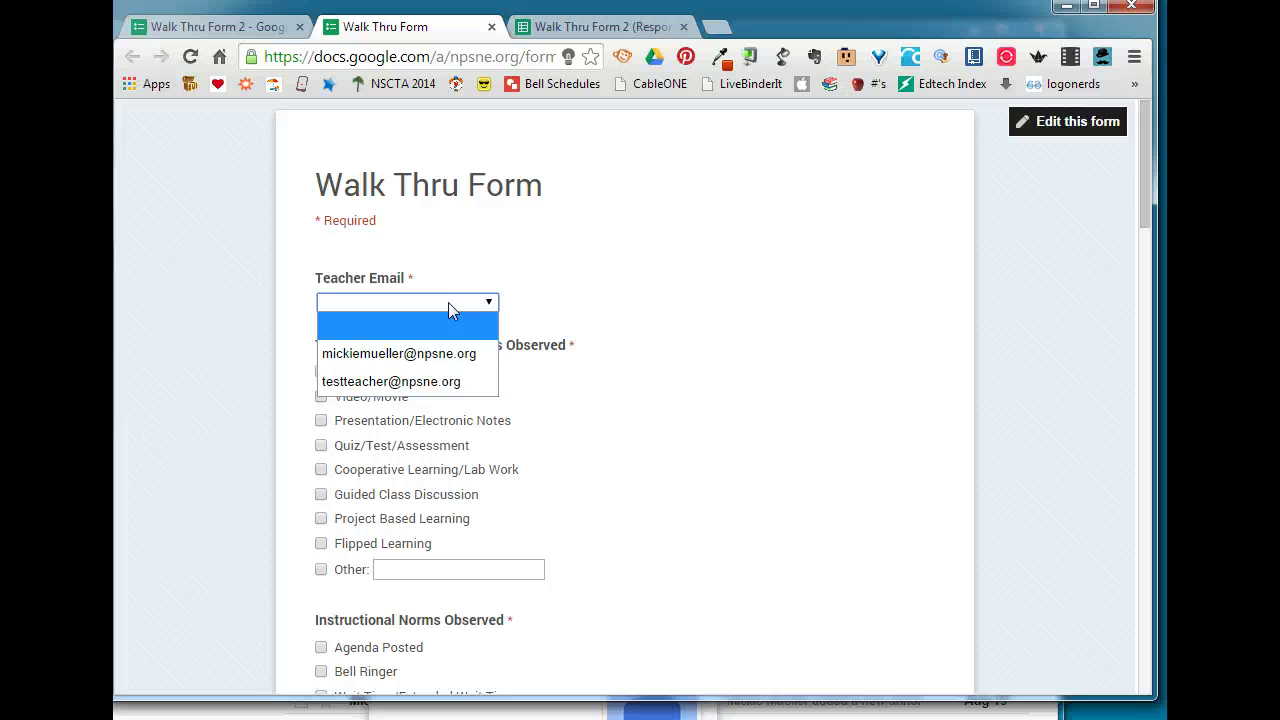
click(448, 303)
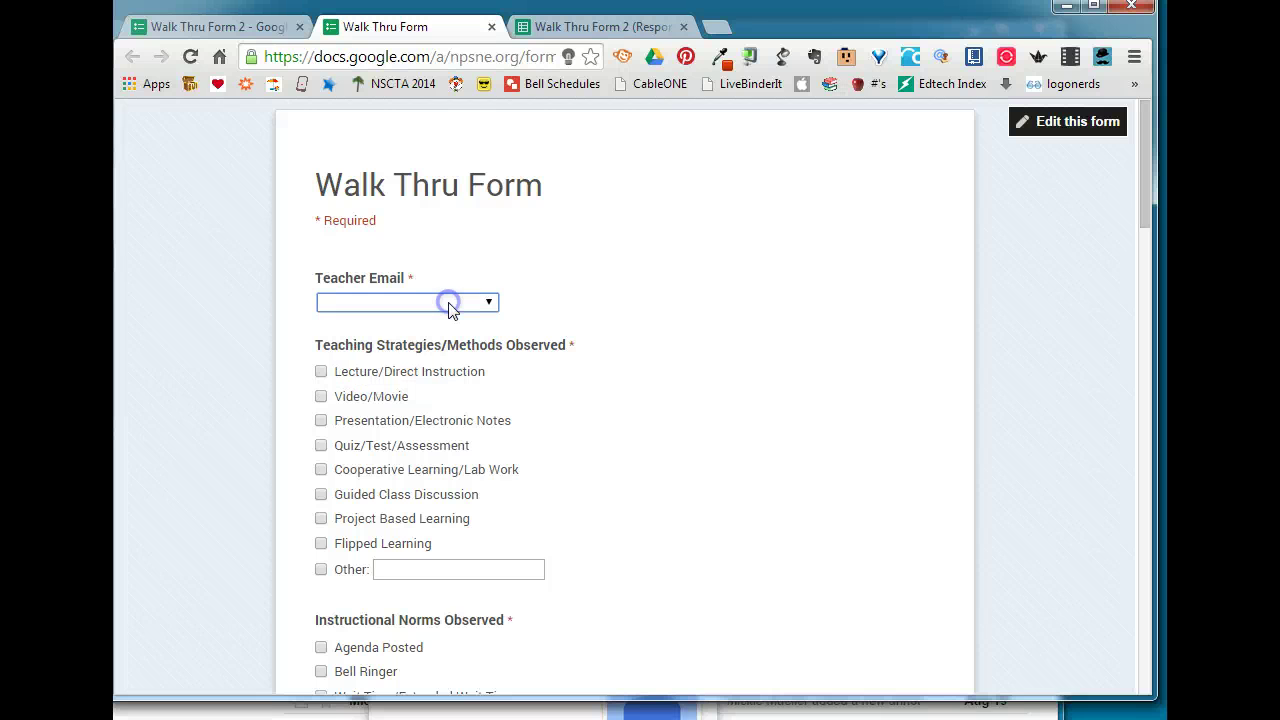
- Switch to the responses spreadsheet, browse the Get add-ons gallery, then close it
click(597, 30)
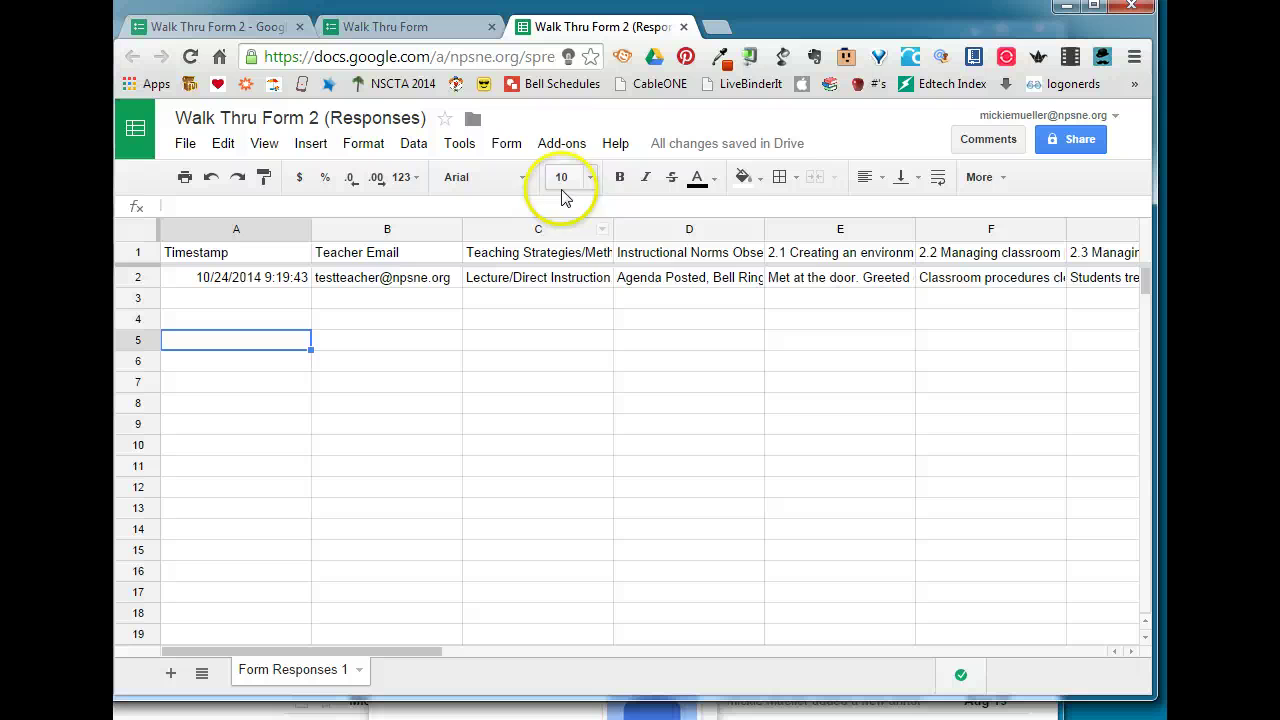
click(577, 145)
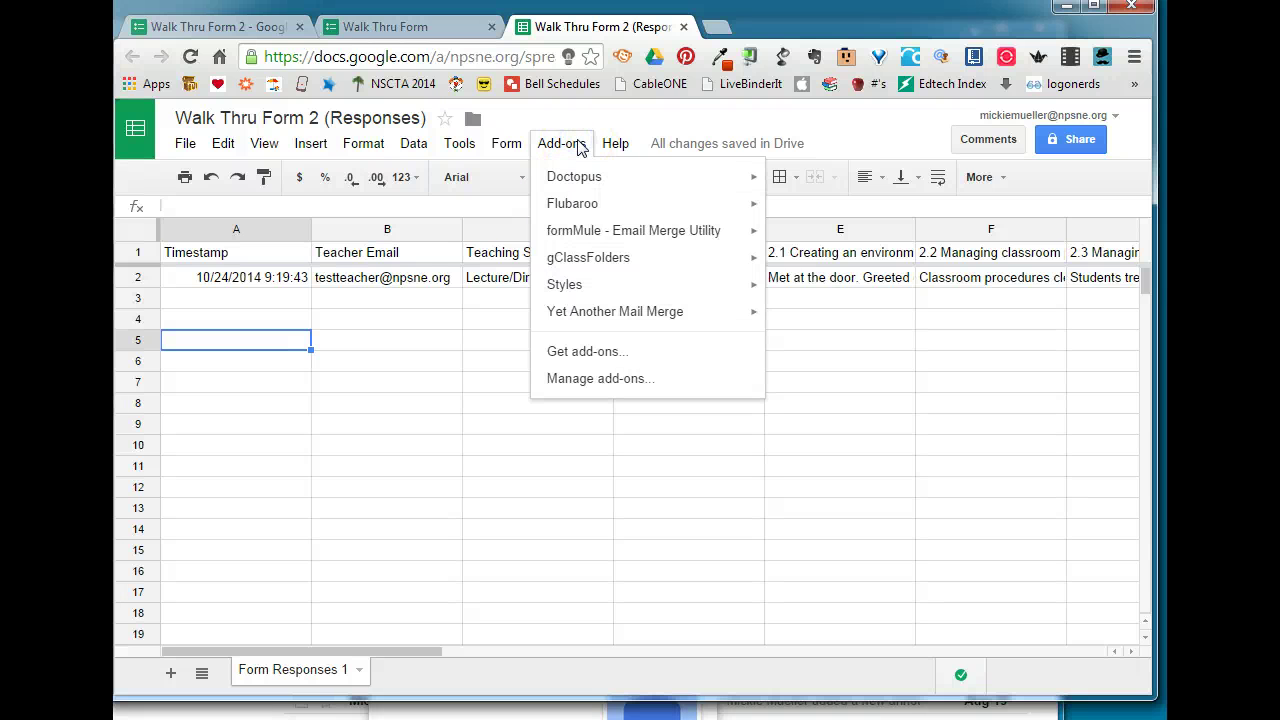
click(580, 355)
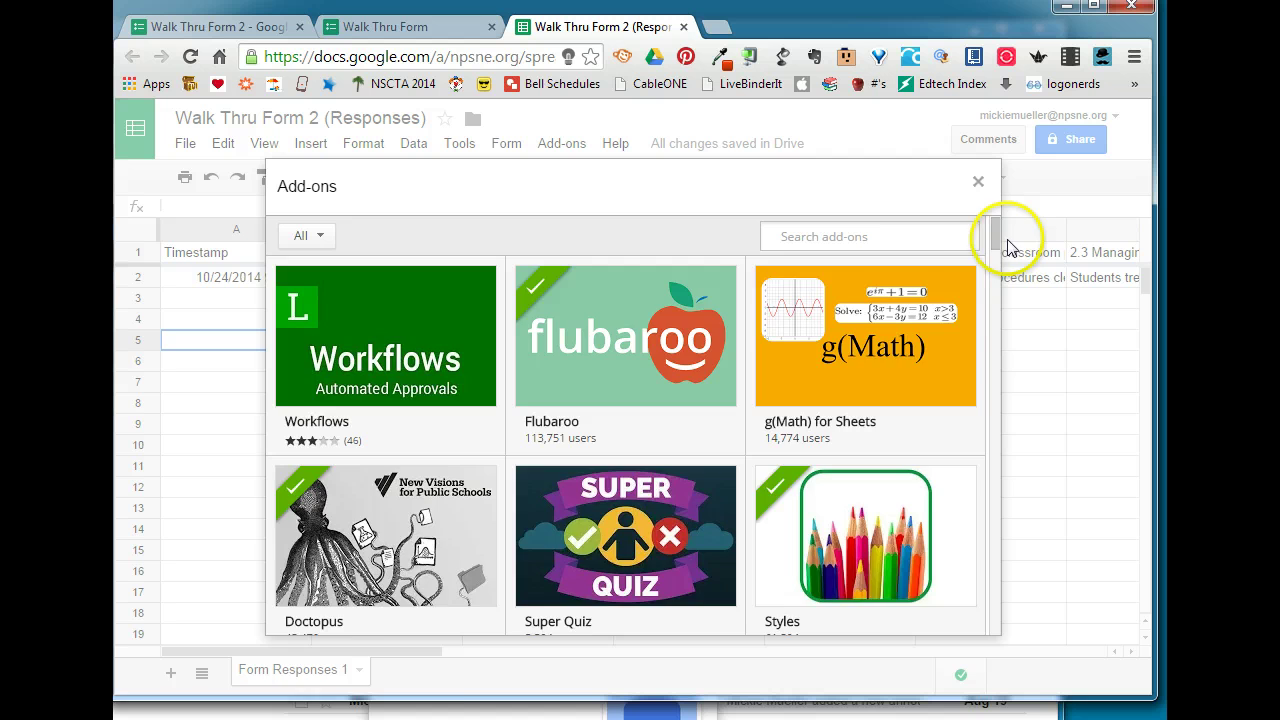
scroll(950, 340, down, 5)
scroll(975, 410, down, 15)
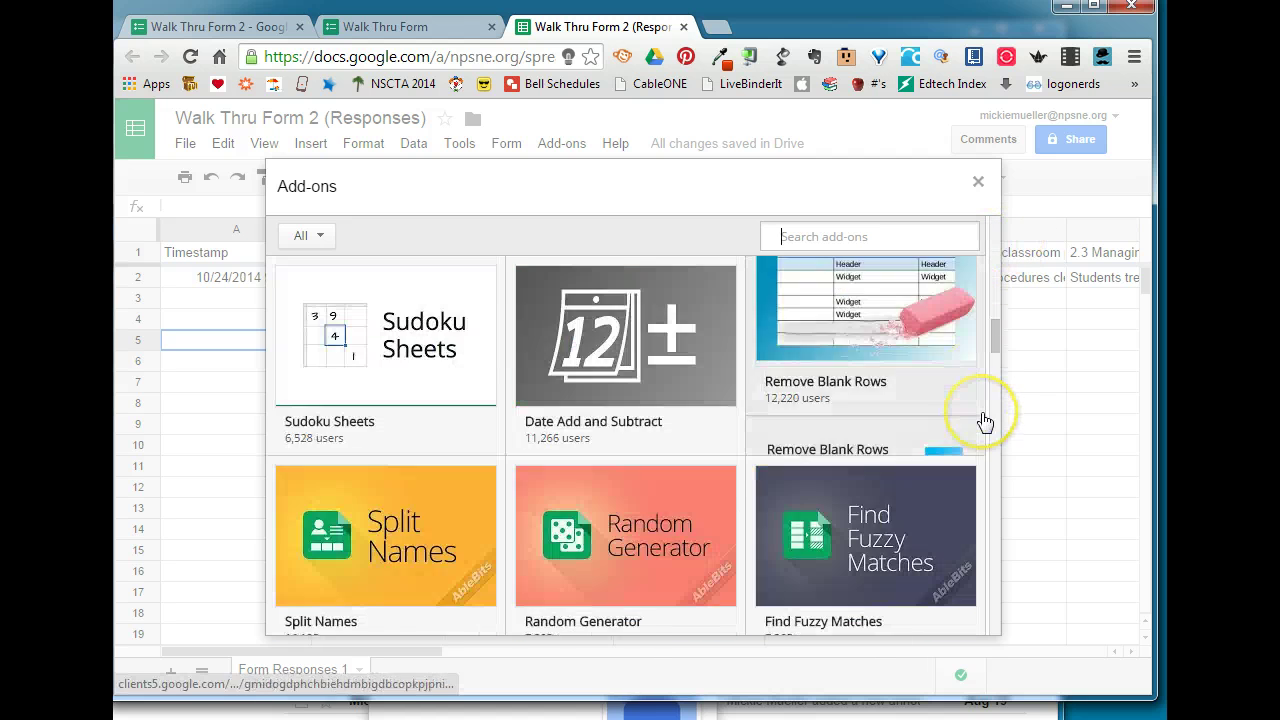
scroll(985, 422, down, 2)
scroll(985, 422, up, 15)
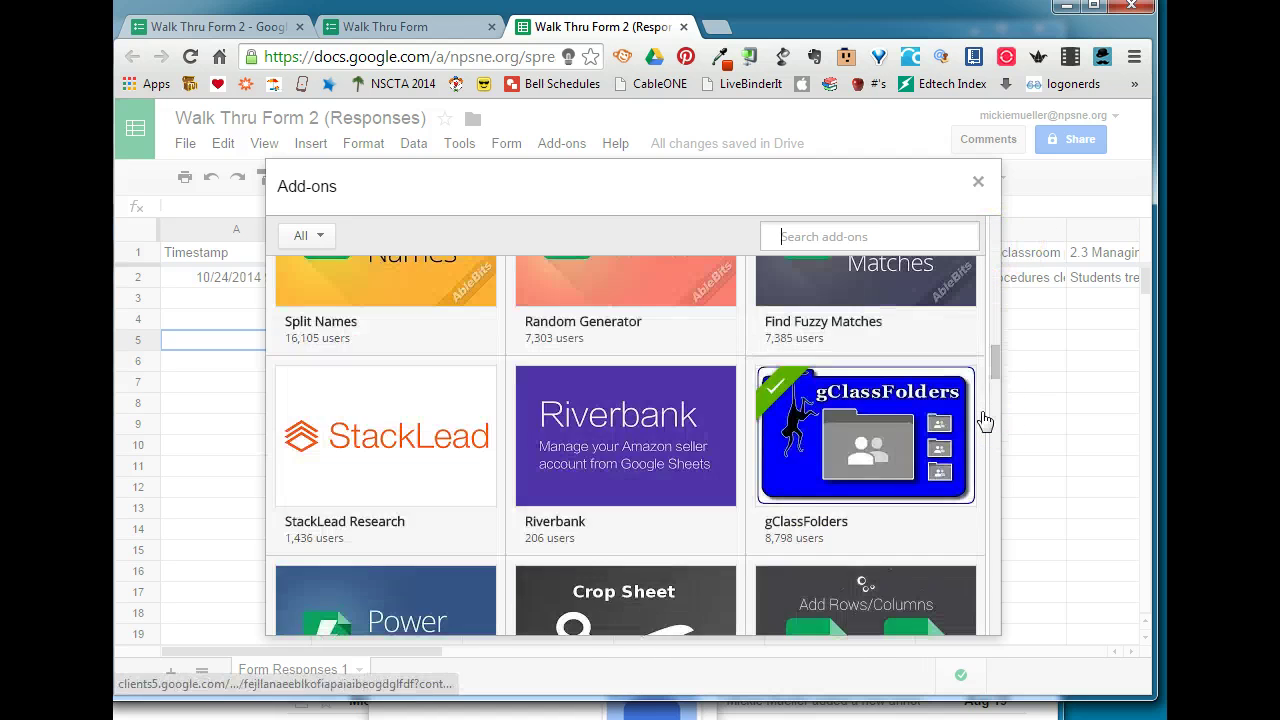
scroll(985, 422, down, 5)
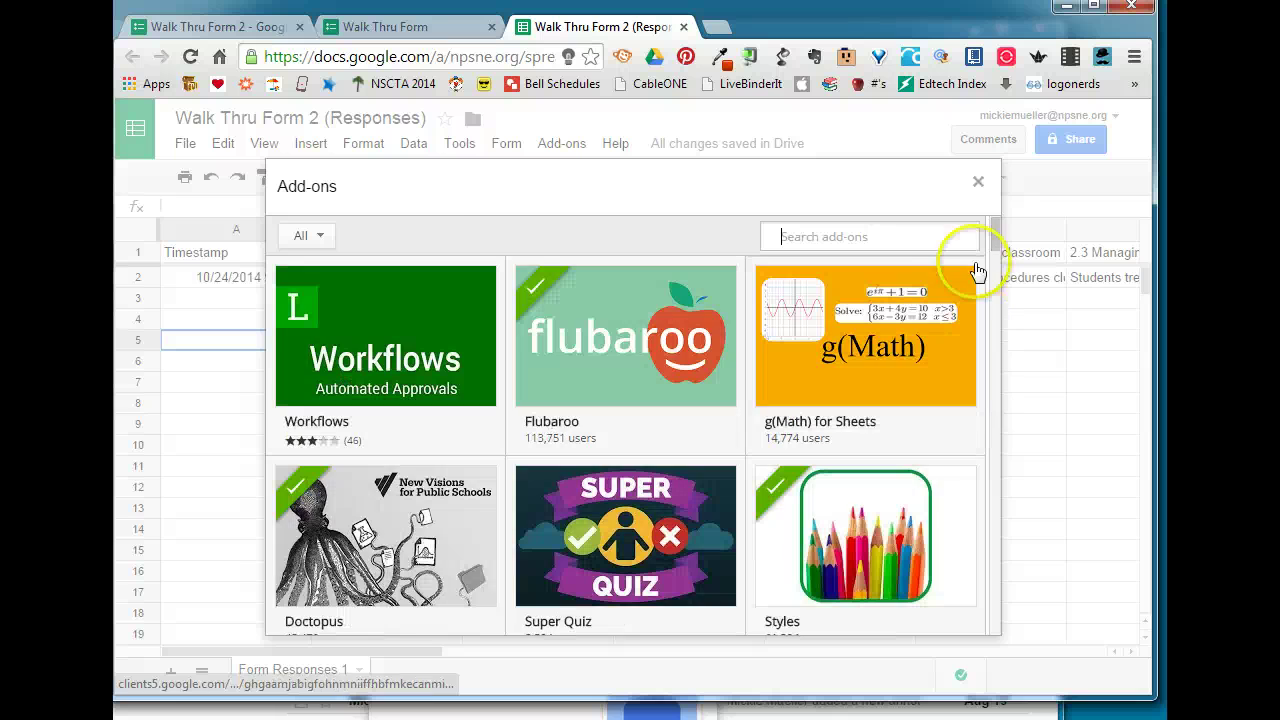
click(978, 181)
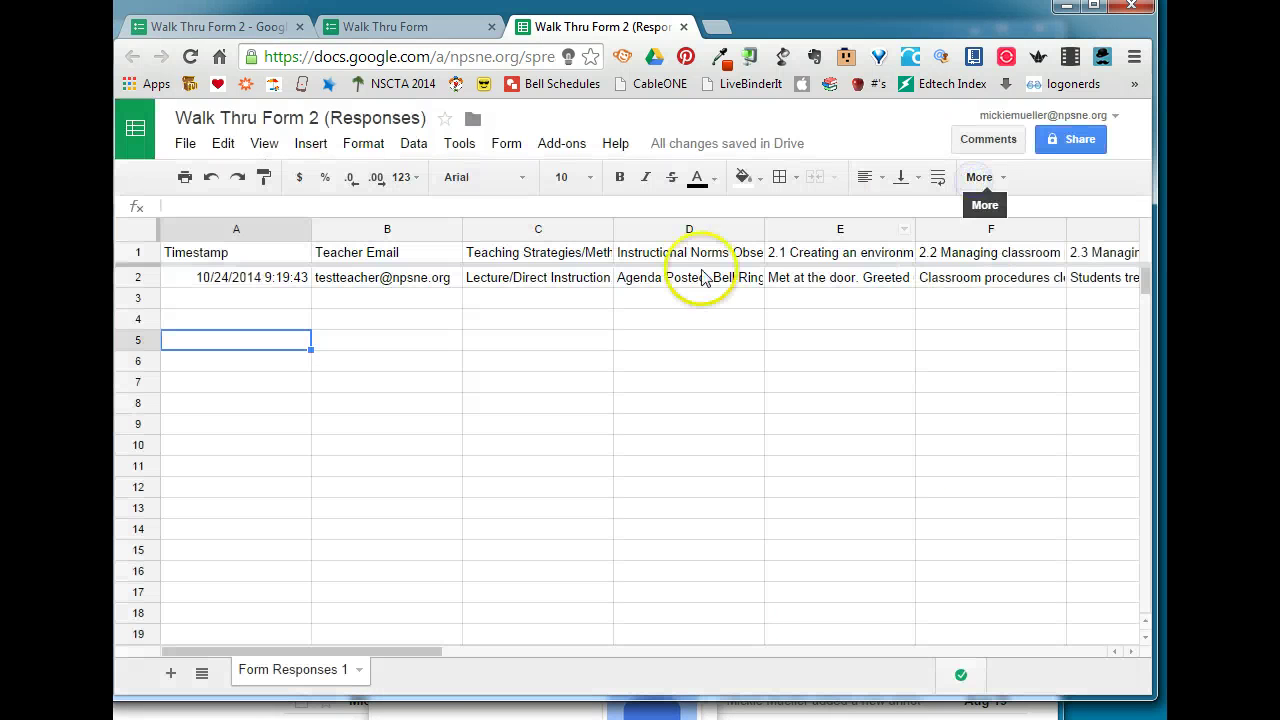
- Launch formMule - Email Merge Utility from the Add-ons menu
click(548, 148)
mouse_move(590, 233)
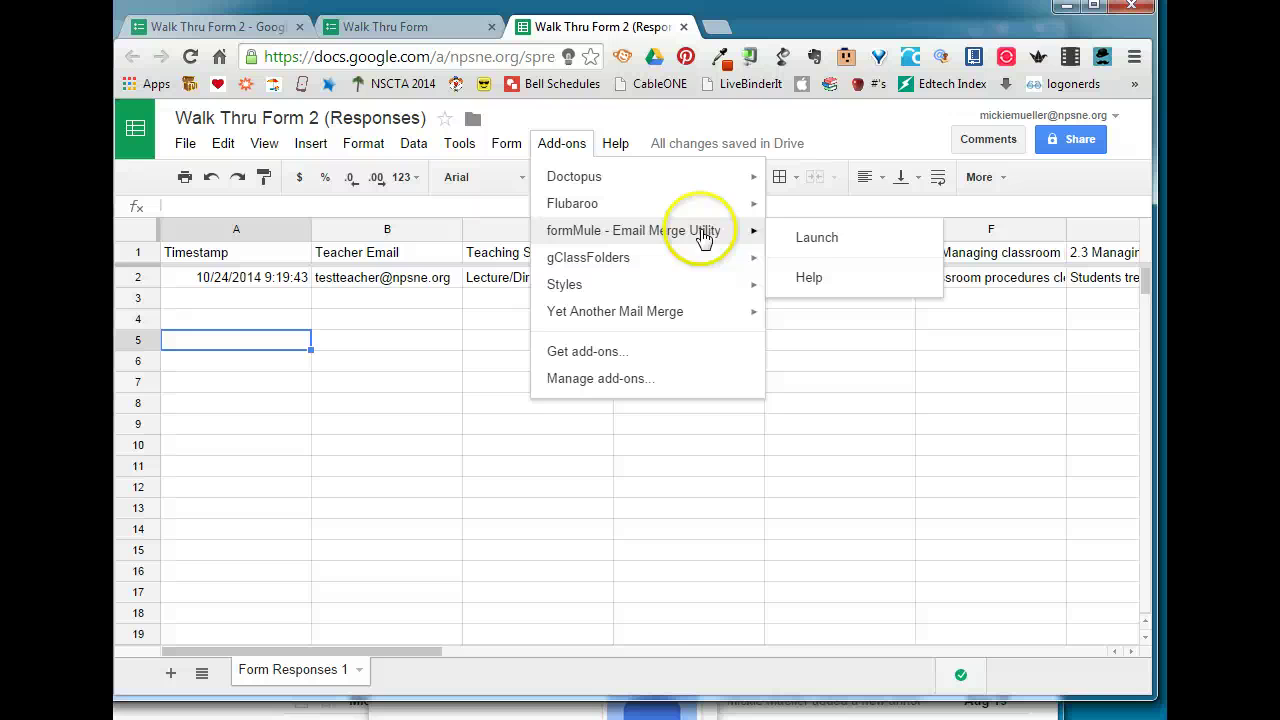
click(834, 248)
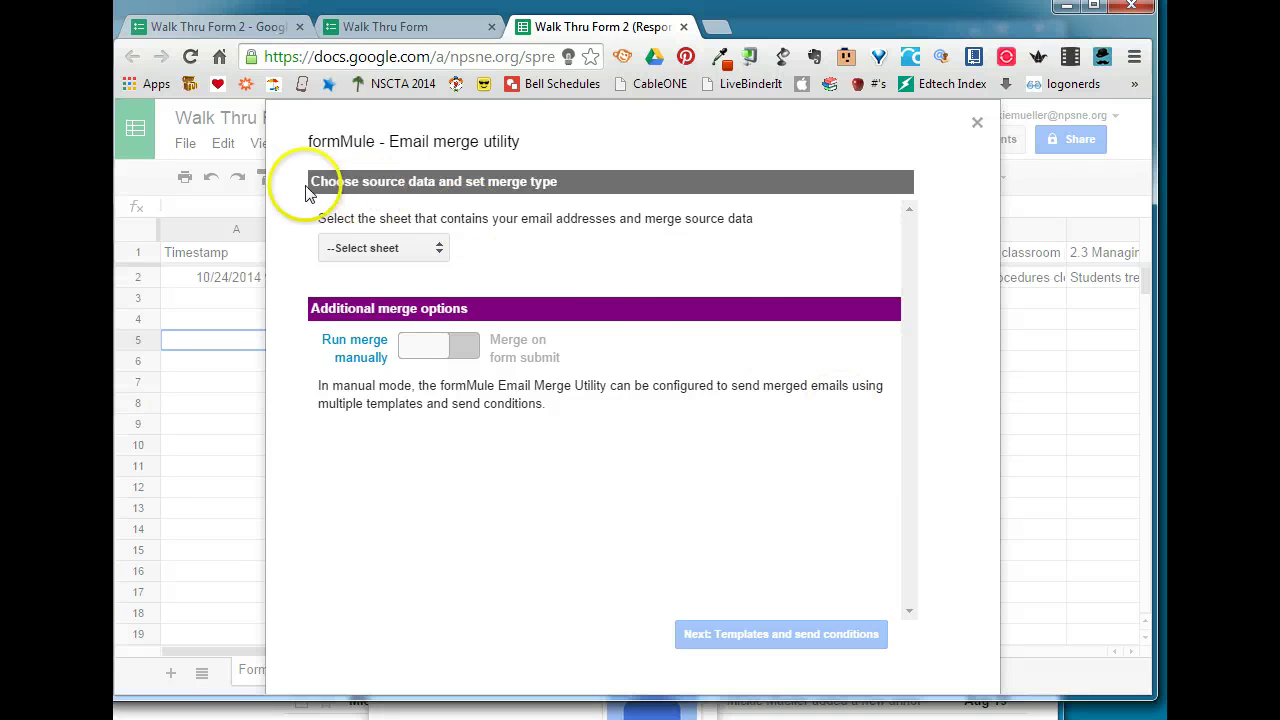
- Use Form Responses 1 as formMule's source sheet, merging on form submit, and continue to templates
click(410, 248)
click(405, 247)
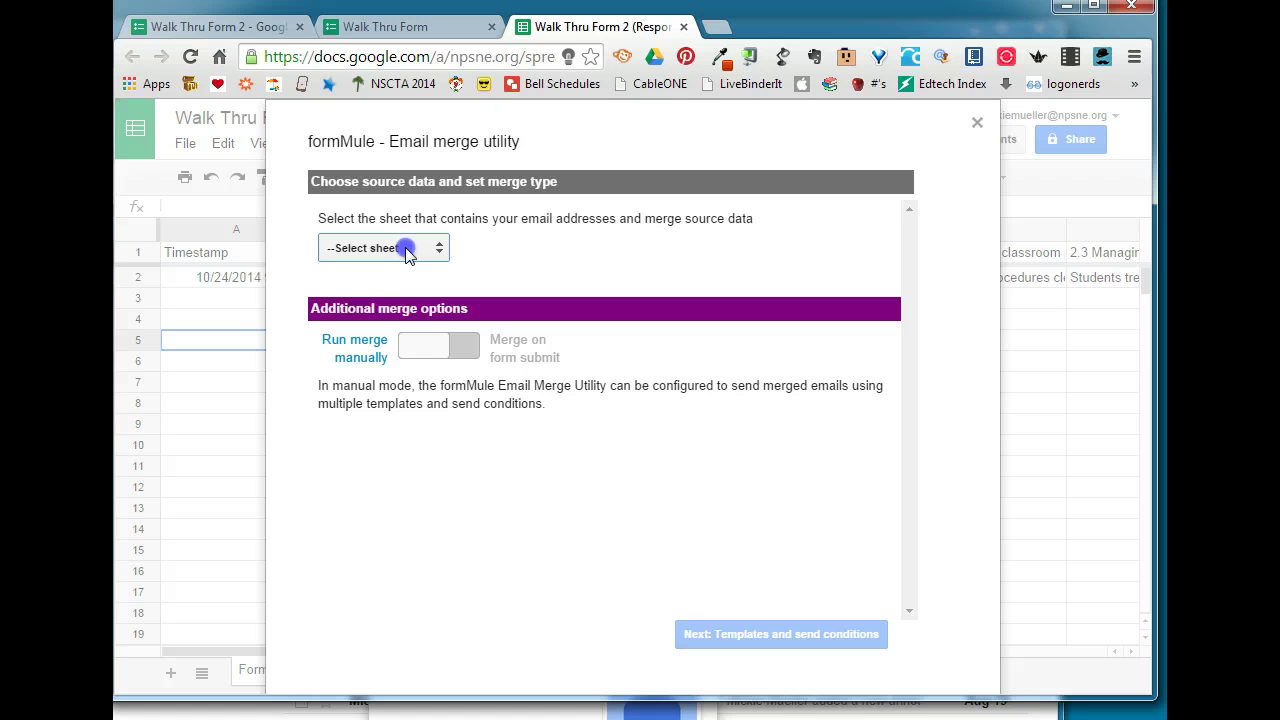
click(405, 250)
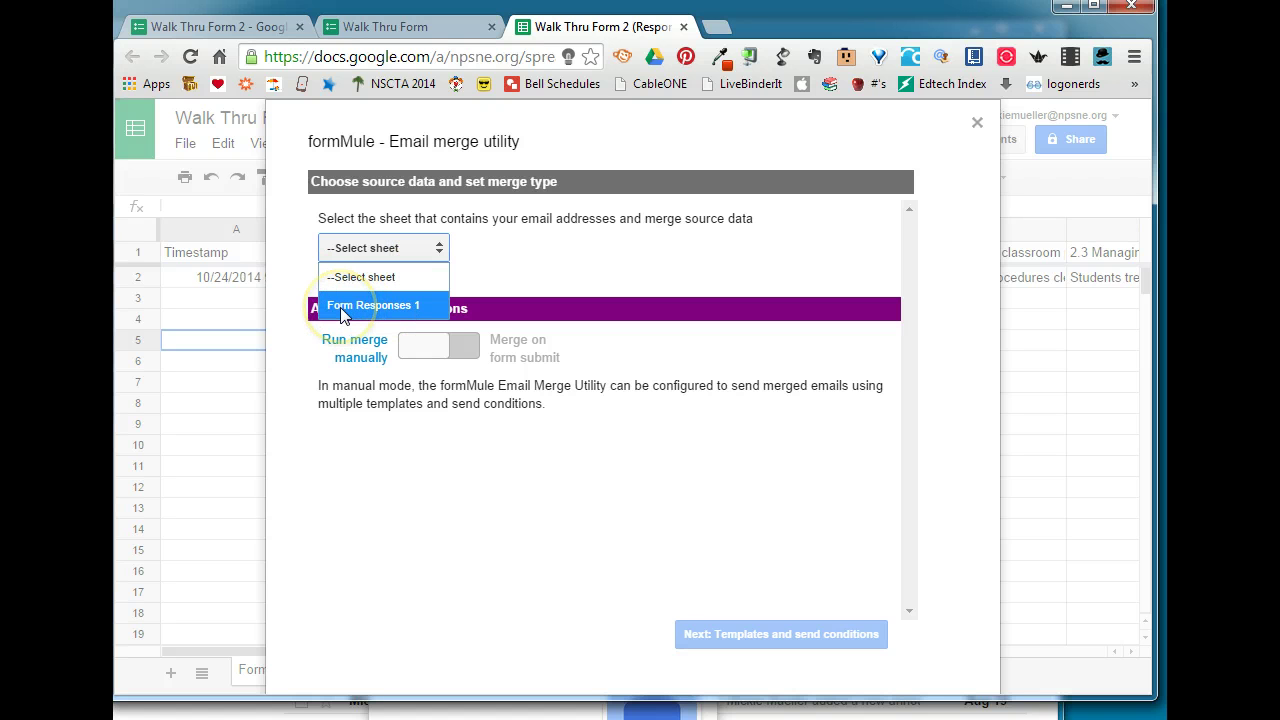
click(342, 308)
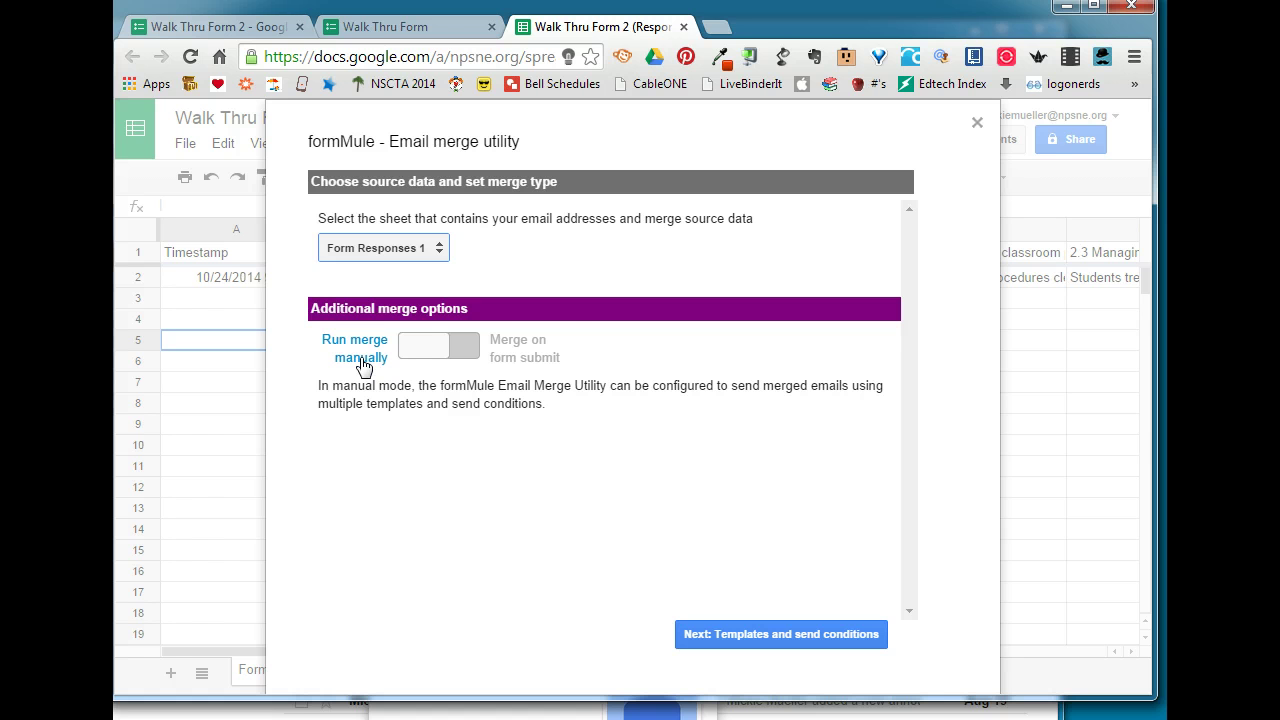
click(540, 360)
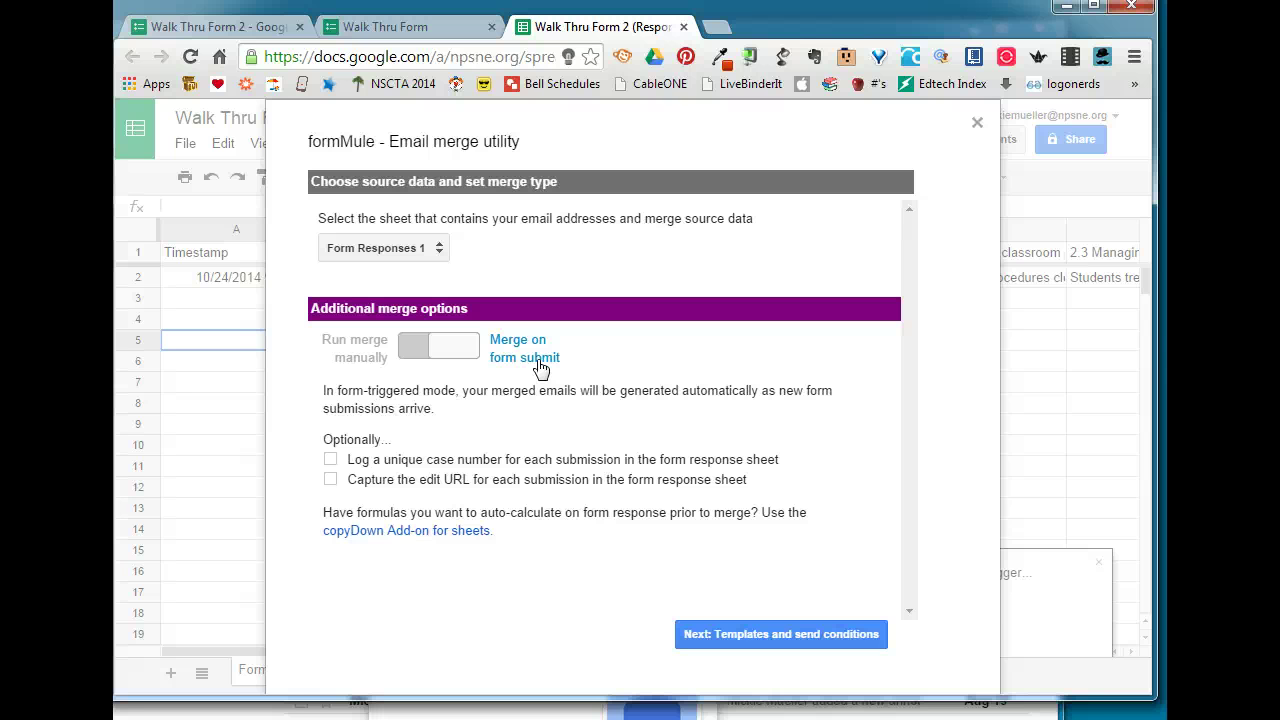
click(762, 645)
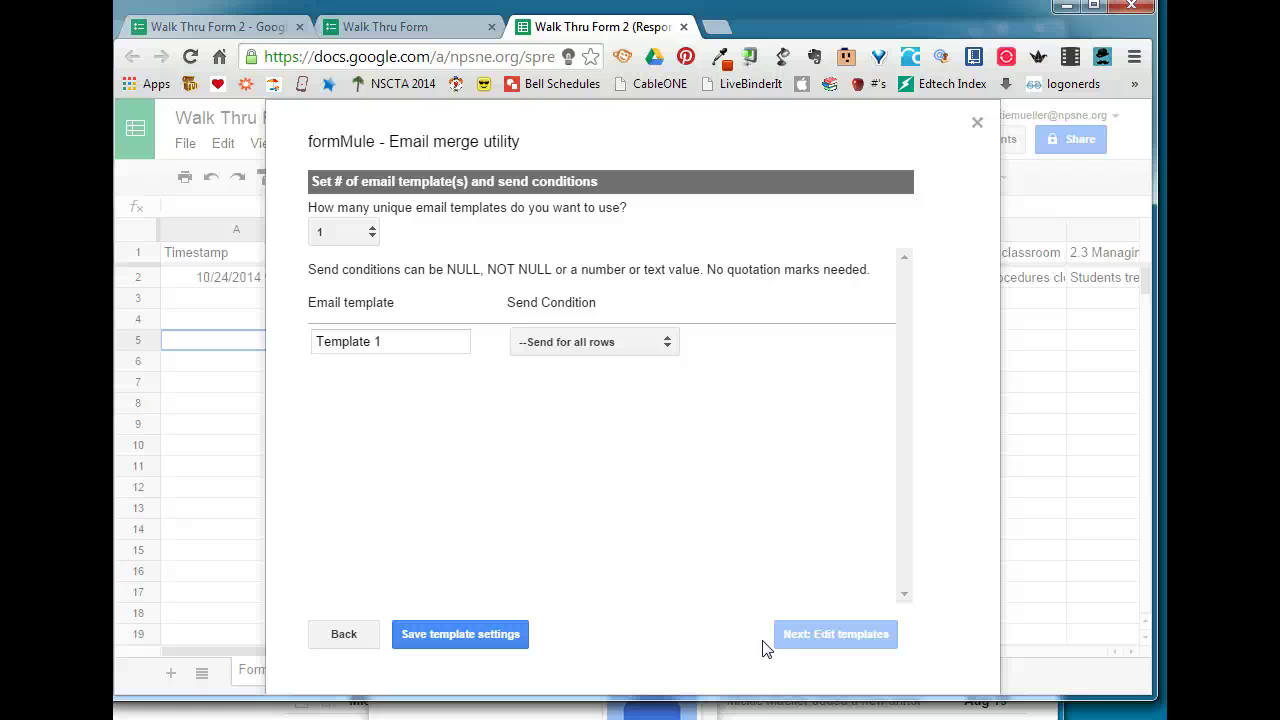
- Keep one email template, Template 1, sending for all rows, and save the template settings
click(343, 238)
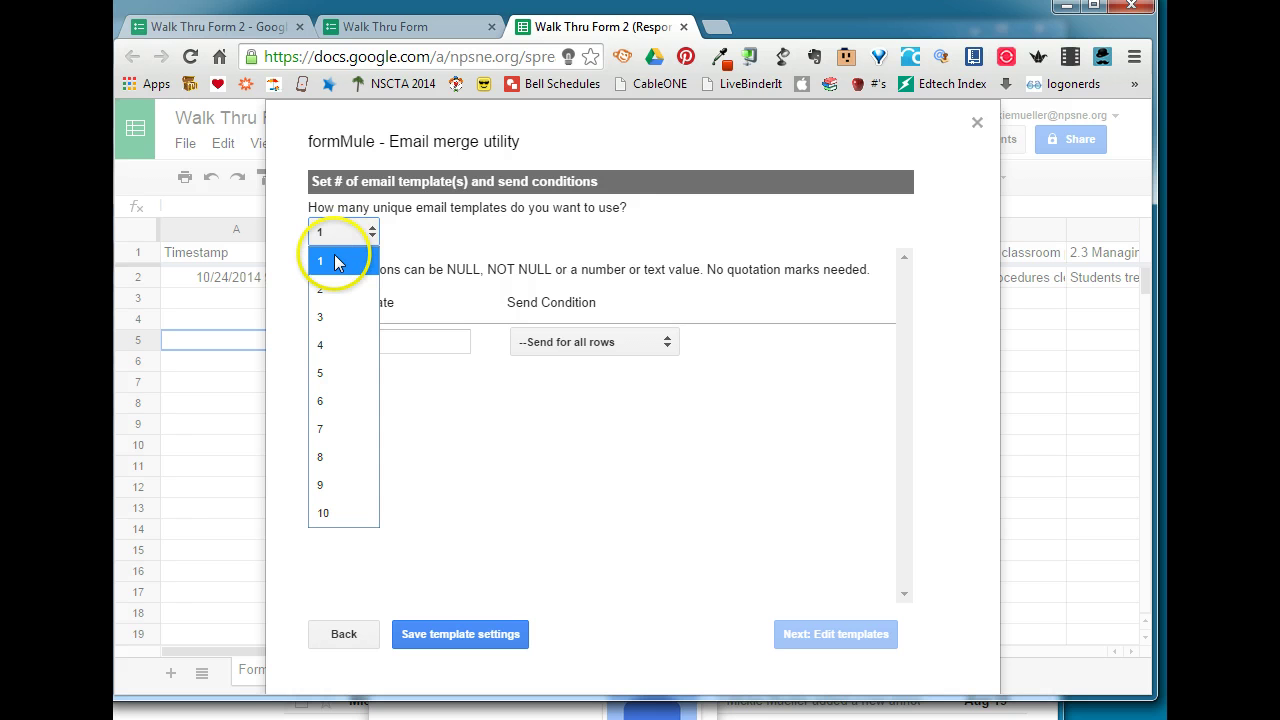
click(335, 260)
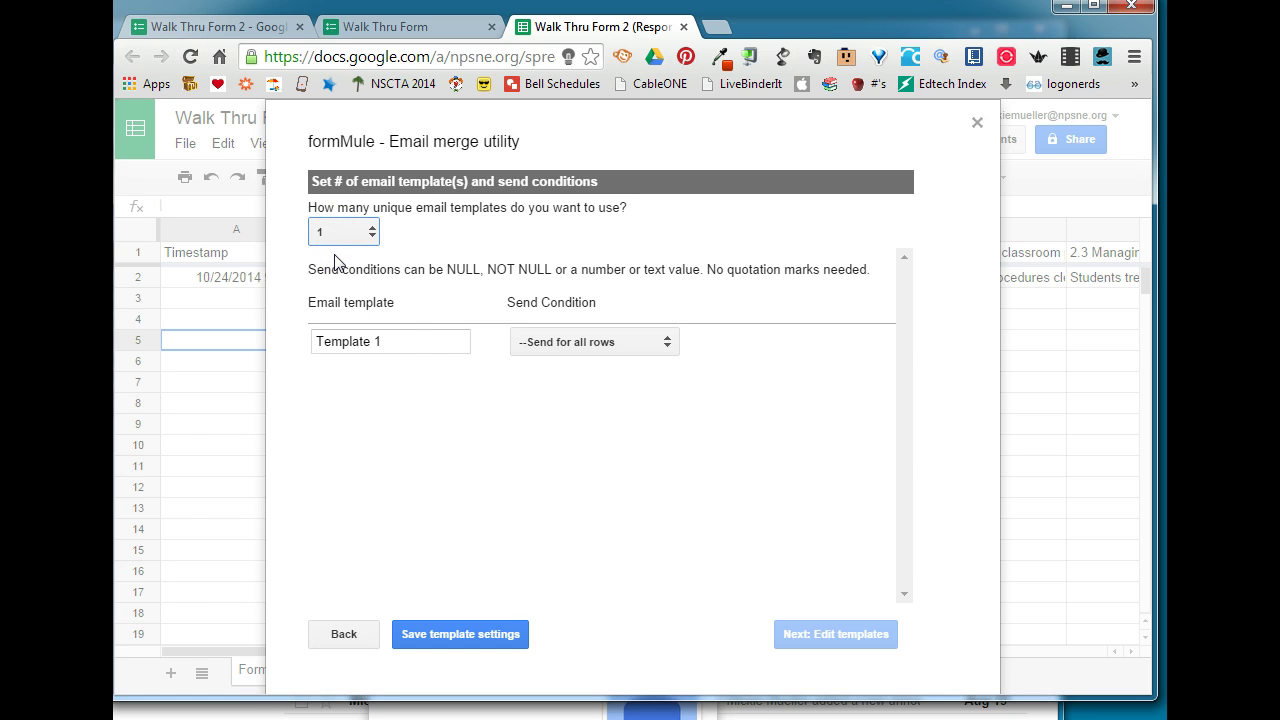
click(460, 343)
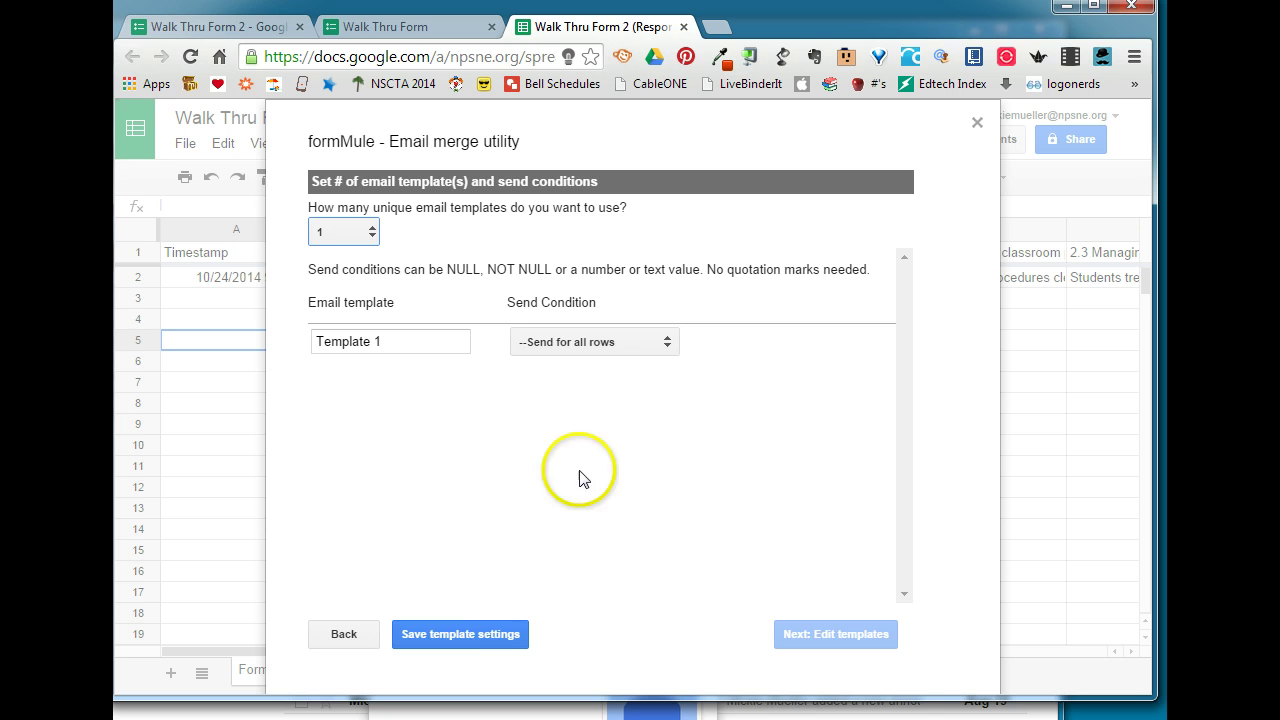
click(456, 634)
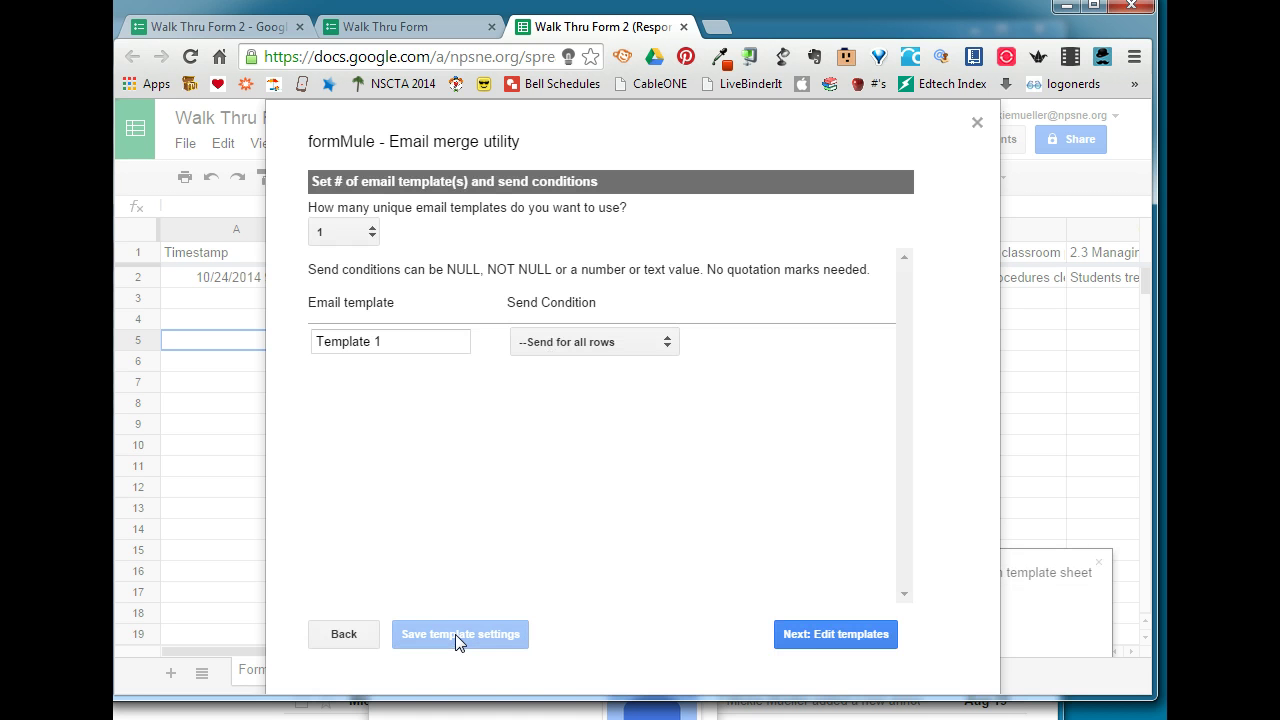
- Go to Edit templates and place the cursor in Template 1's To field
click(815, 636)
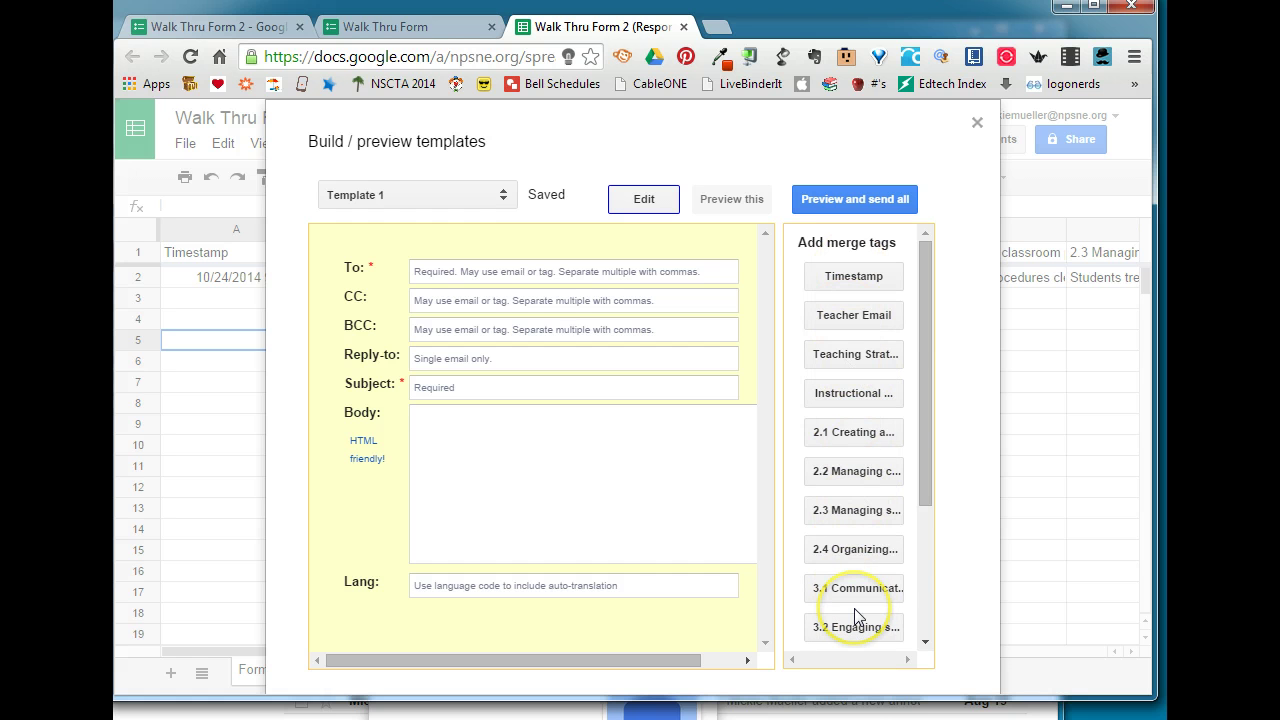
click(371, 268)
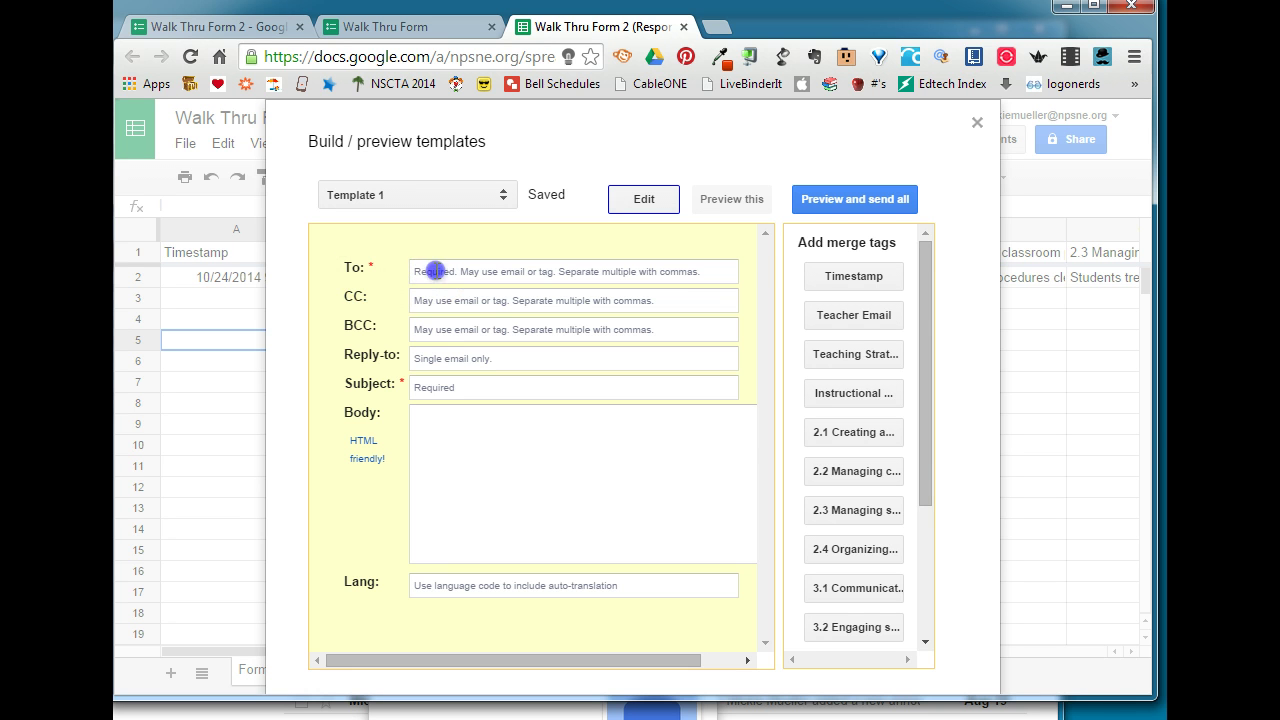
click(430, 271)
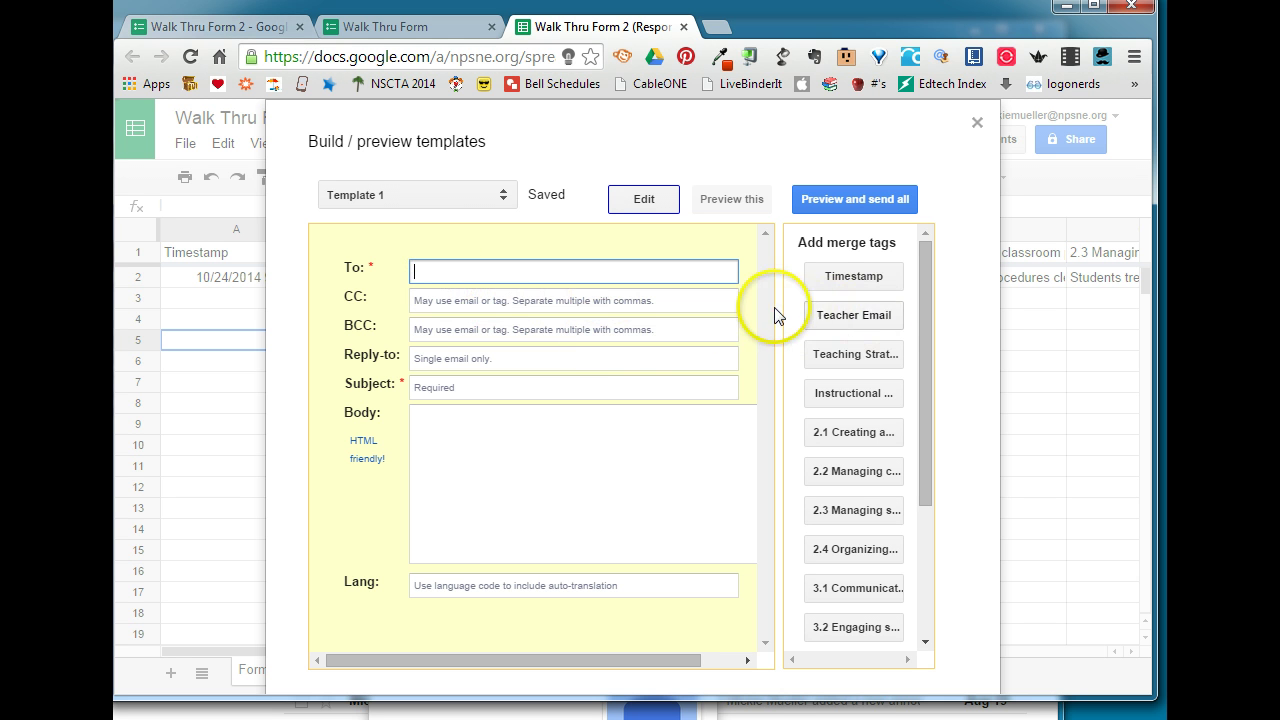
- Address Template 1 to <<Teacher Email>>, enter your own reply-to address, and begin the subject 'Walk Thru Evaluation Res'
click(858, 318)
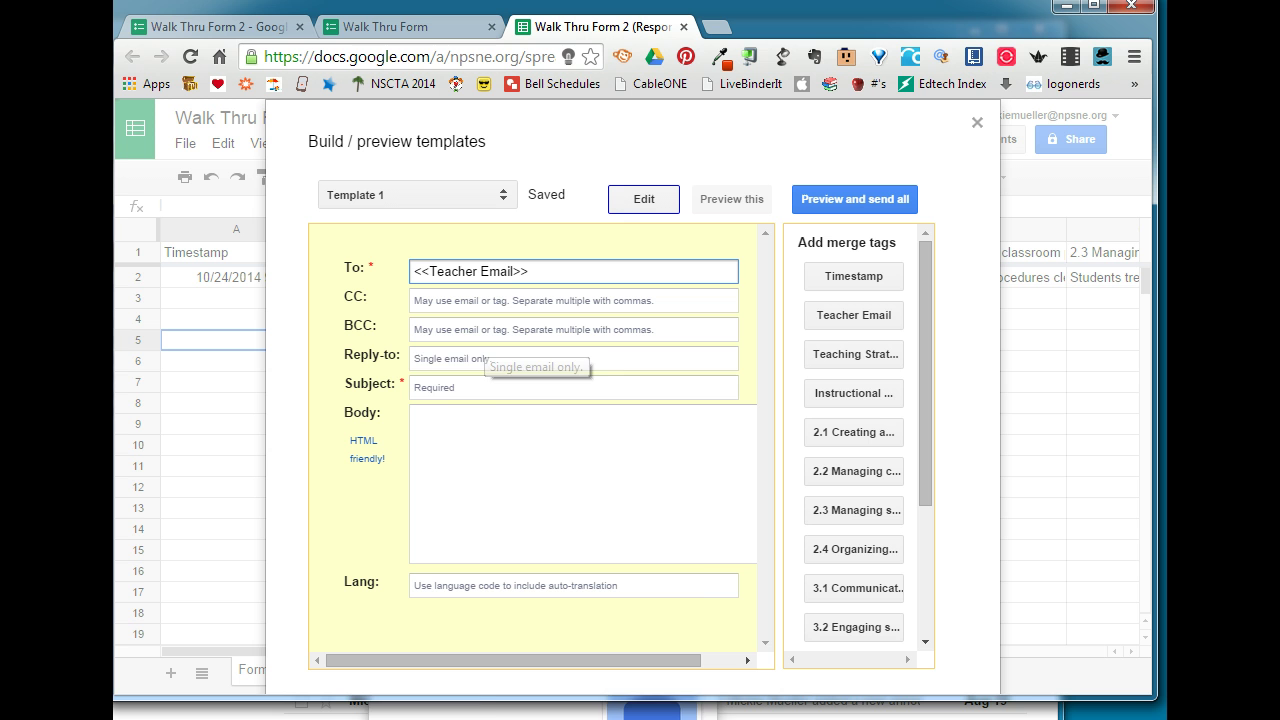
click(470, 358)
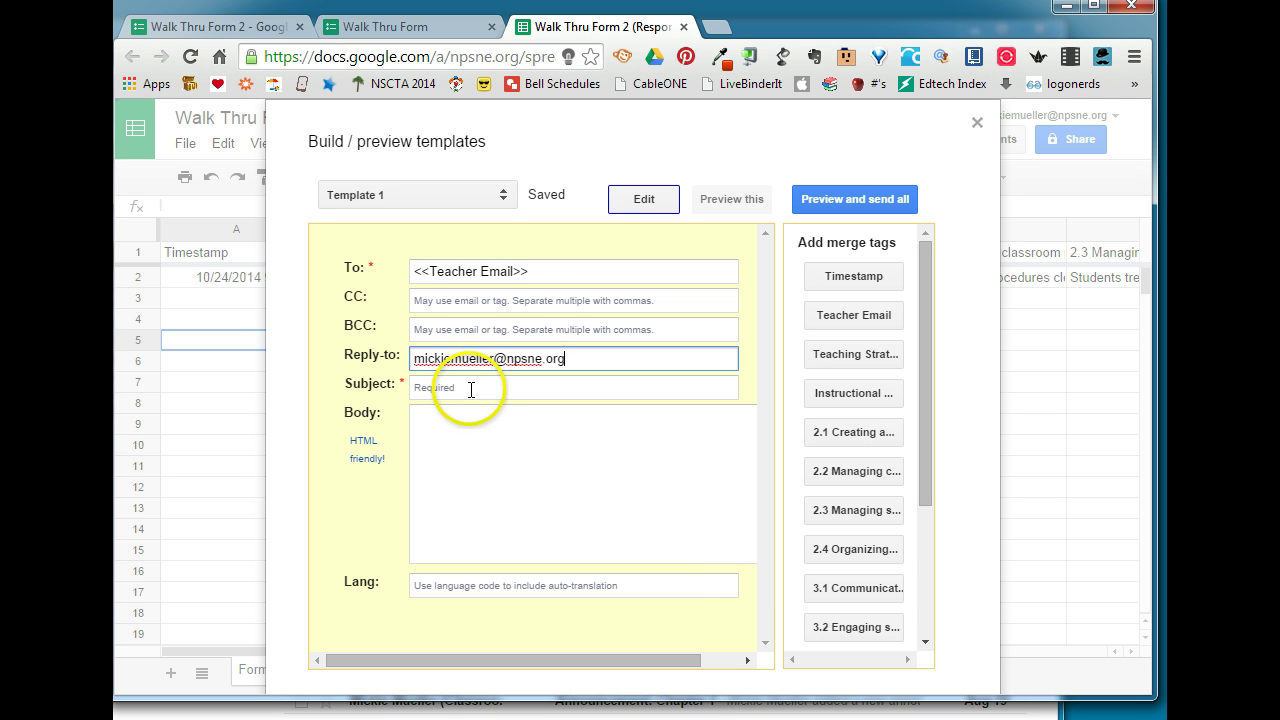
click(470, 392)
text(Walk)
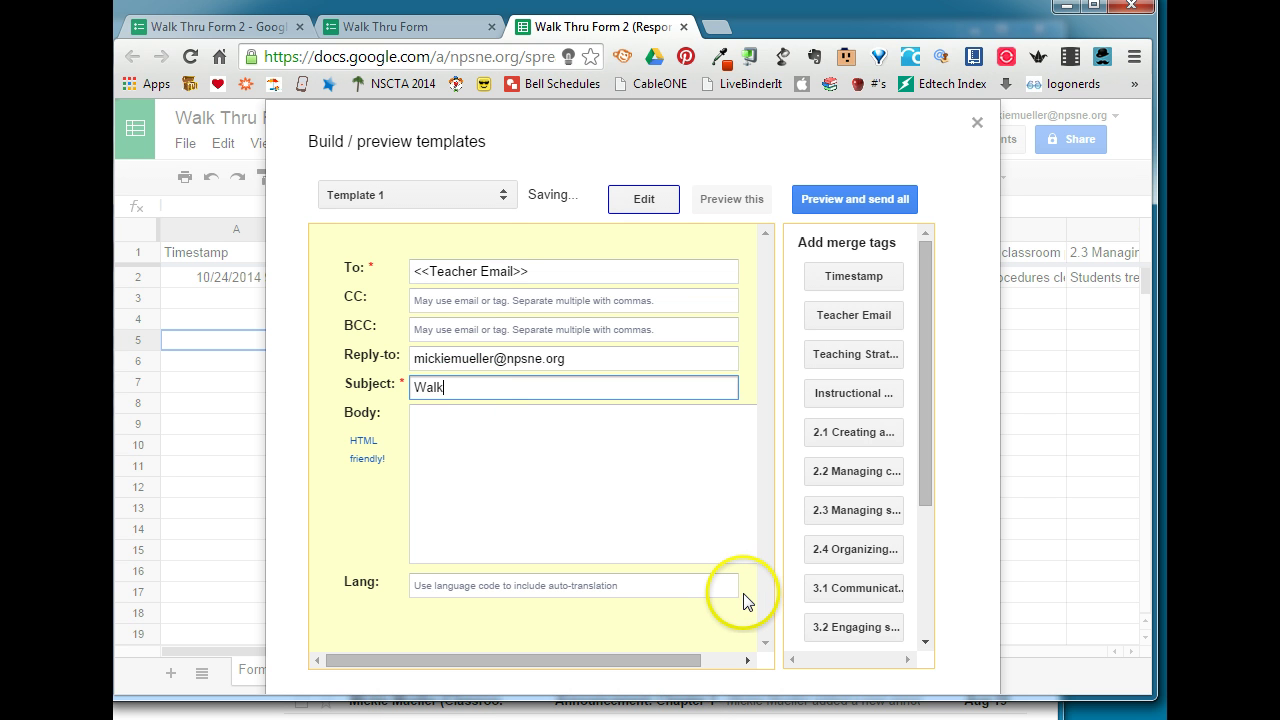
text( Thru Evaluation Results)
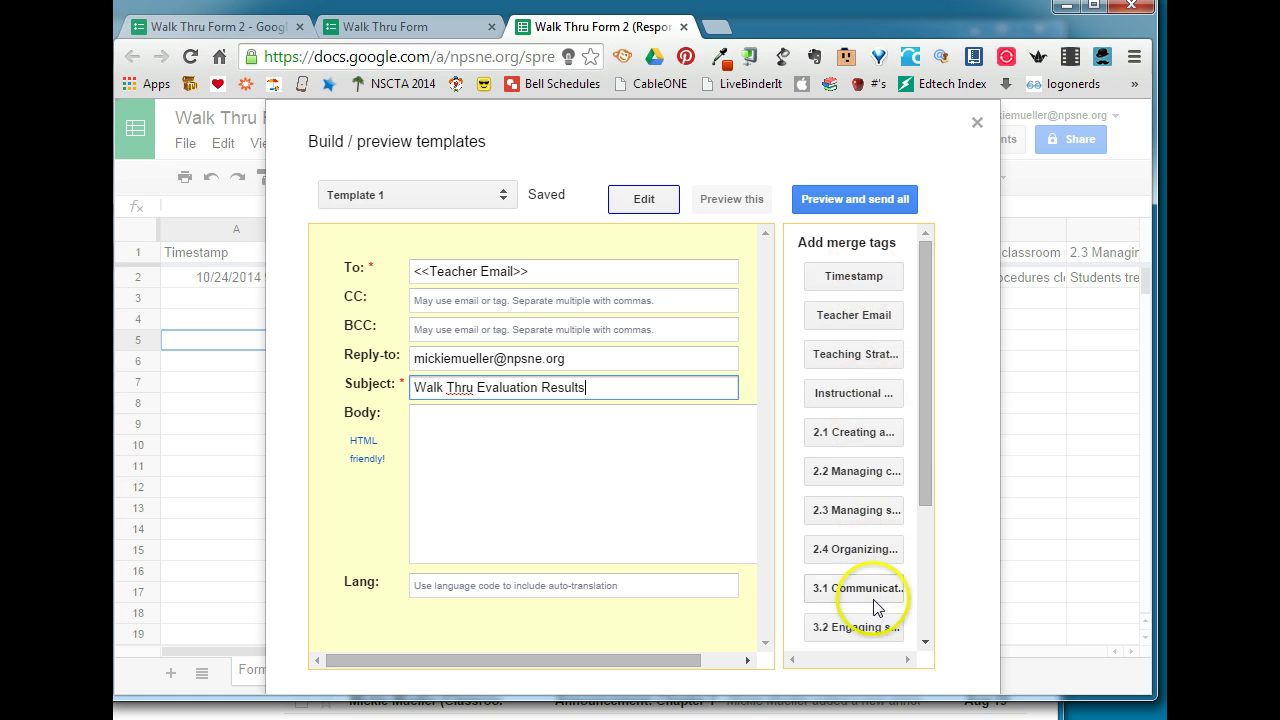
- Paste the opening thank-you lines into the Template 1 body
click(654, 502)
click(566, 474)
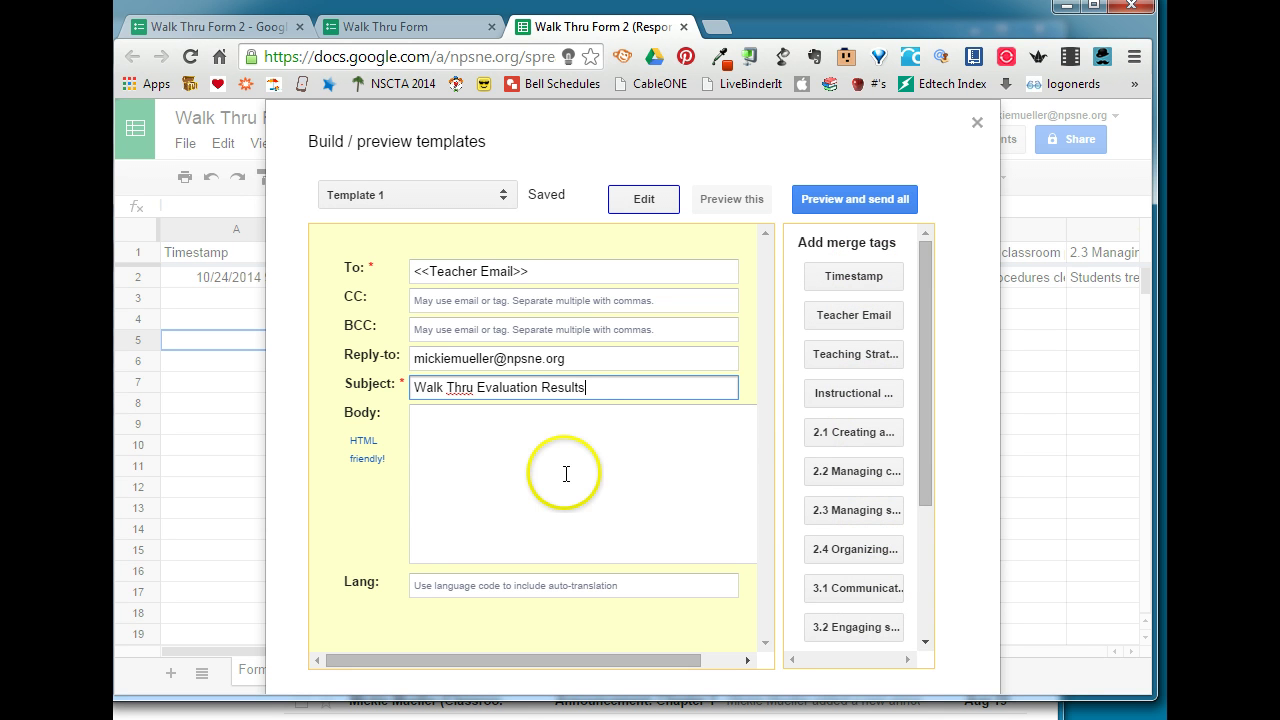
text(Thank you for allowing me to observe your classroom.  I was in your classroom on:)
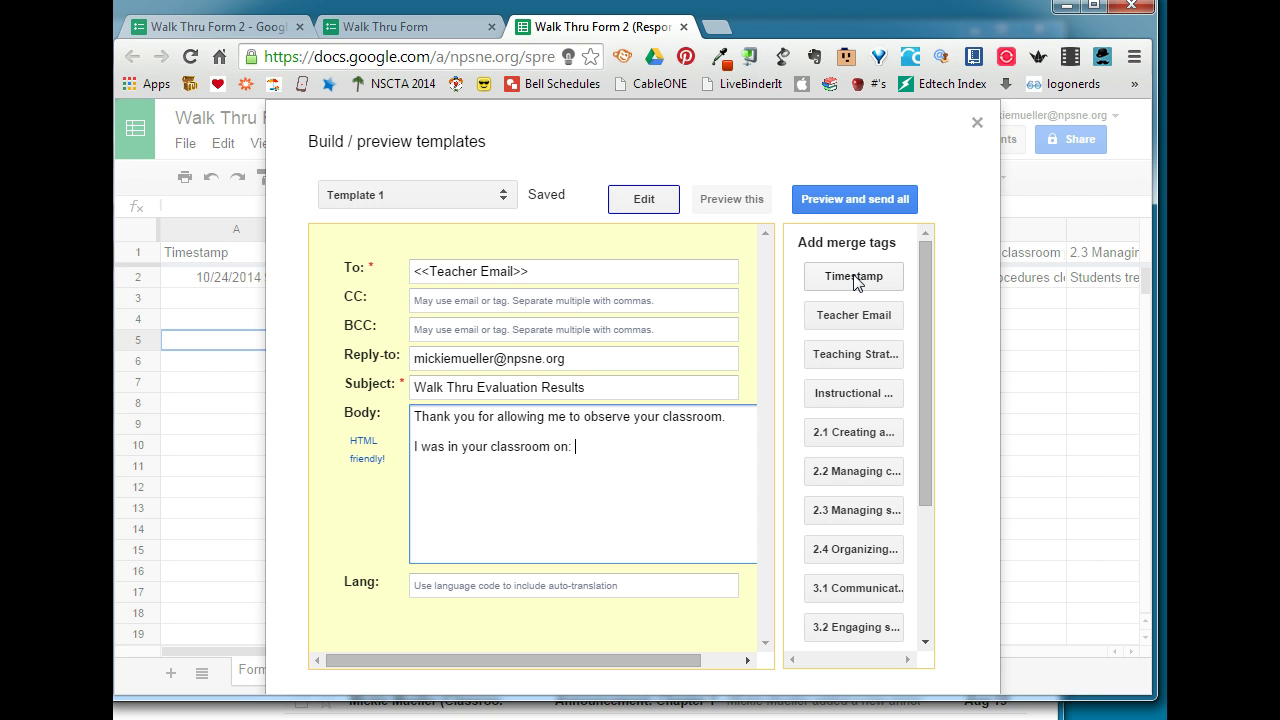
- Insert the <<Timestamp>> visit date, remove the extra 'Timestamp:' label, and add 'These are some of the things I observed:'
click(855, 278)
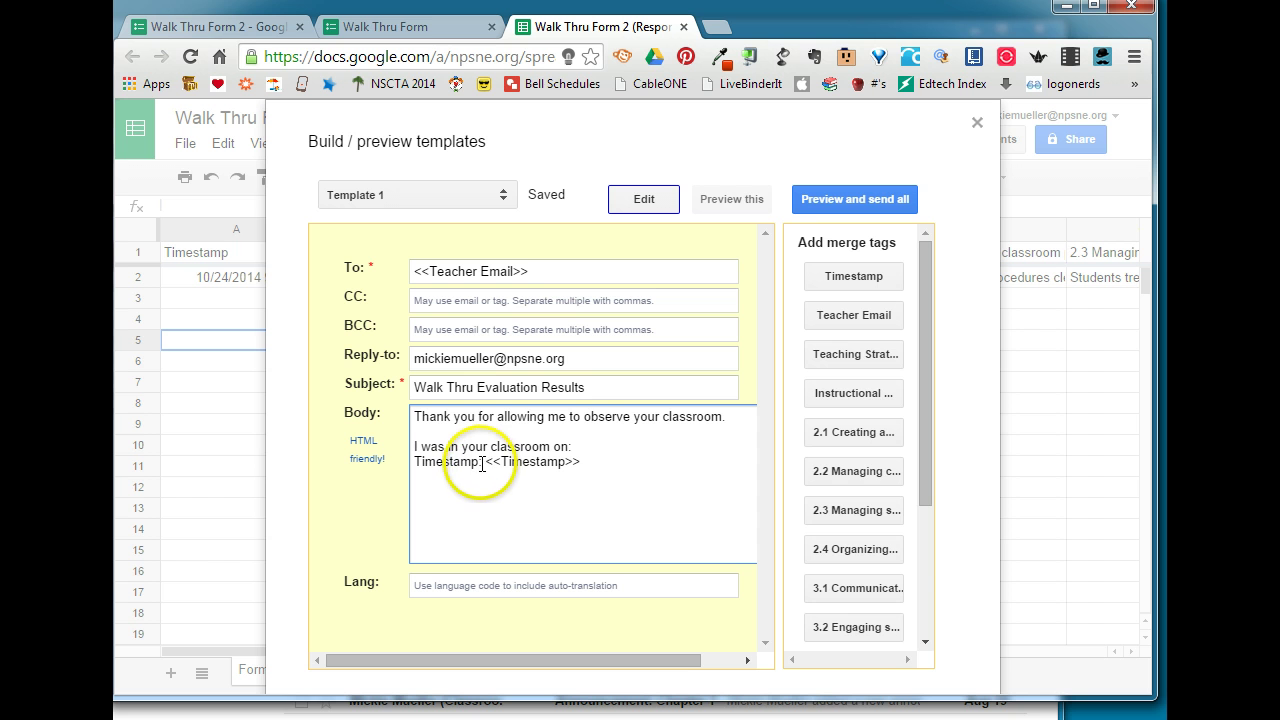
drag(484, 462, 401, 465)
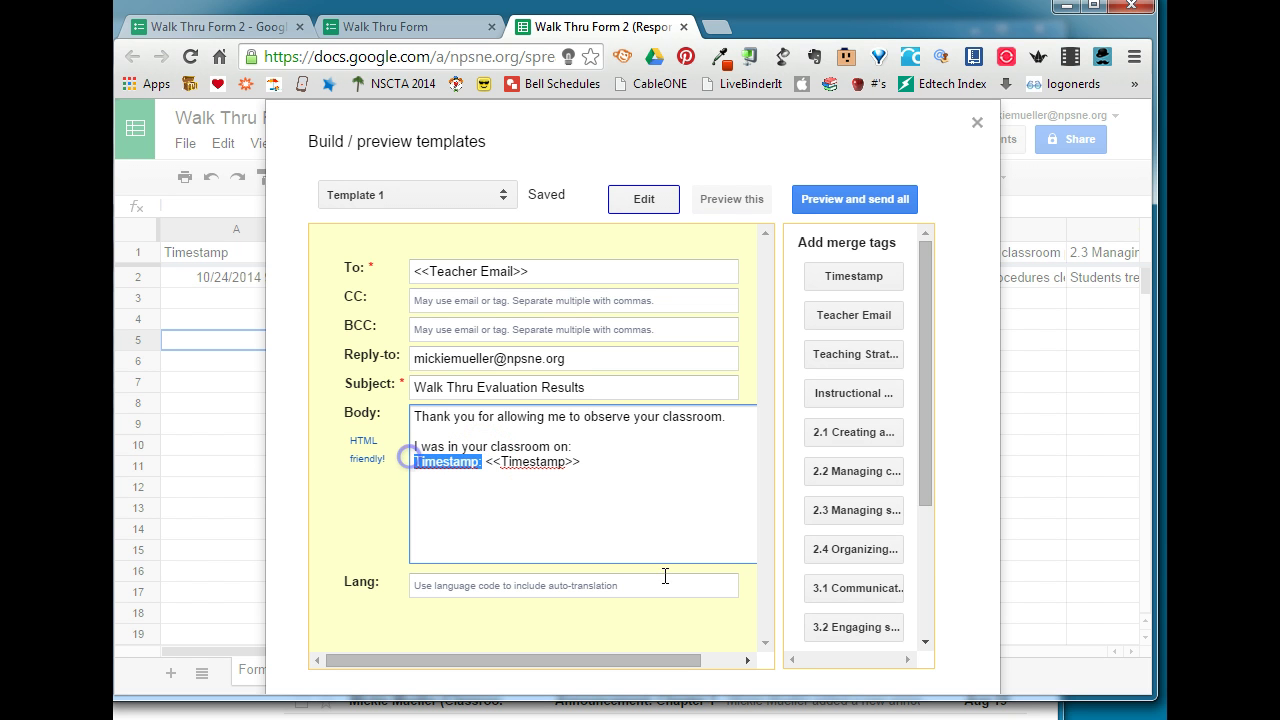
key(BackSpace)
key(BackSpace)
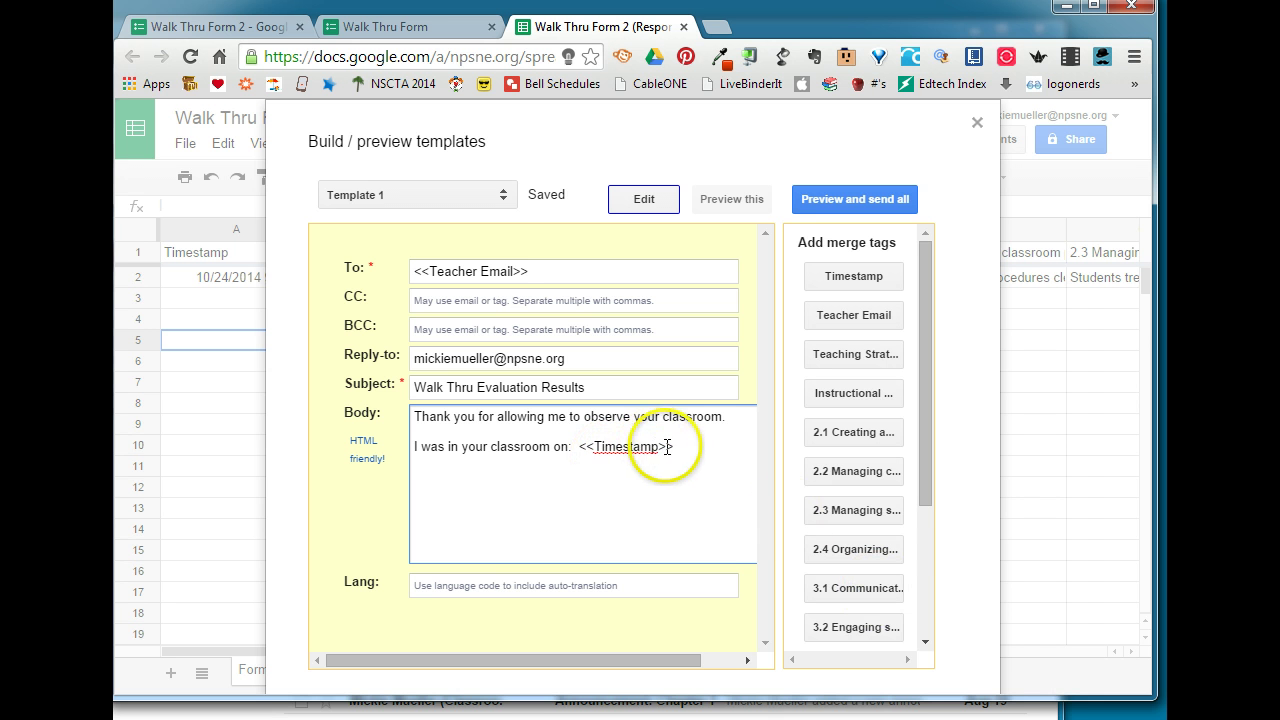
click(677, 447)
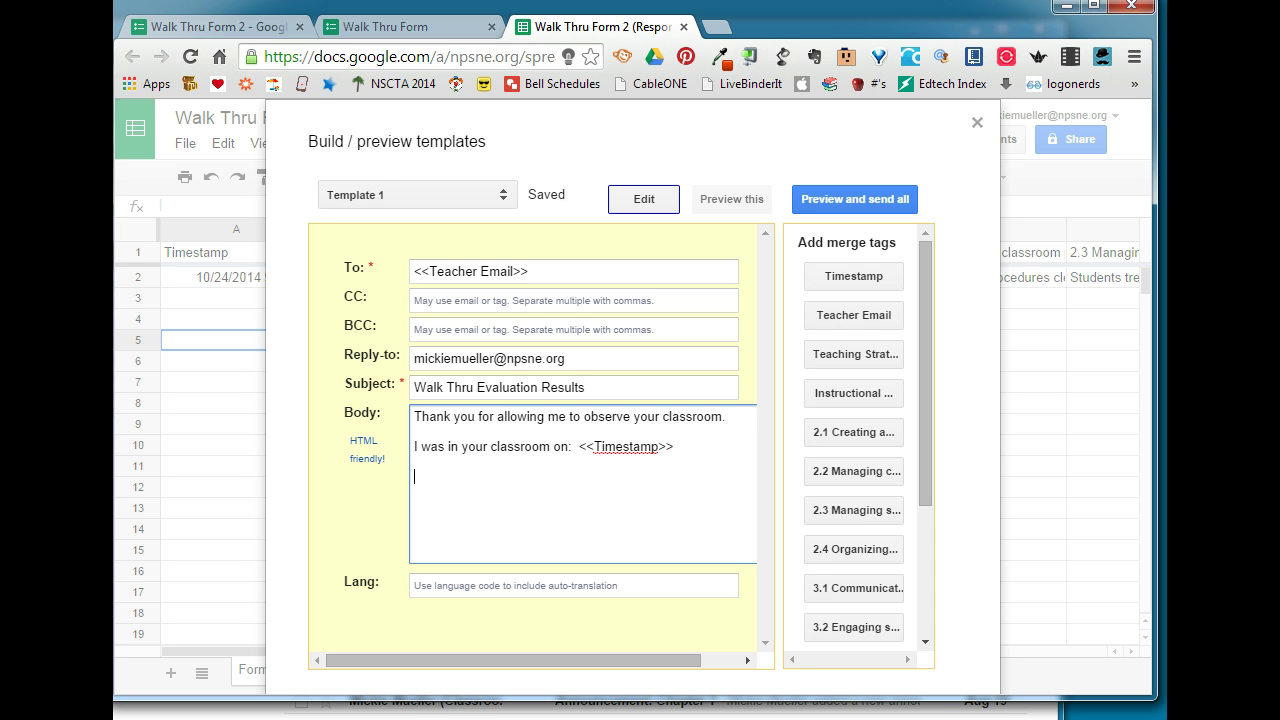
key(Return)
text(These are some of the things I observed:)
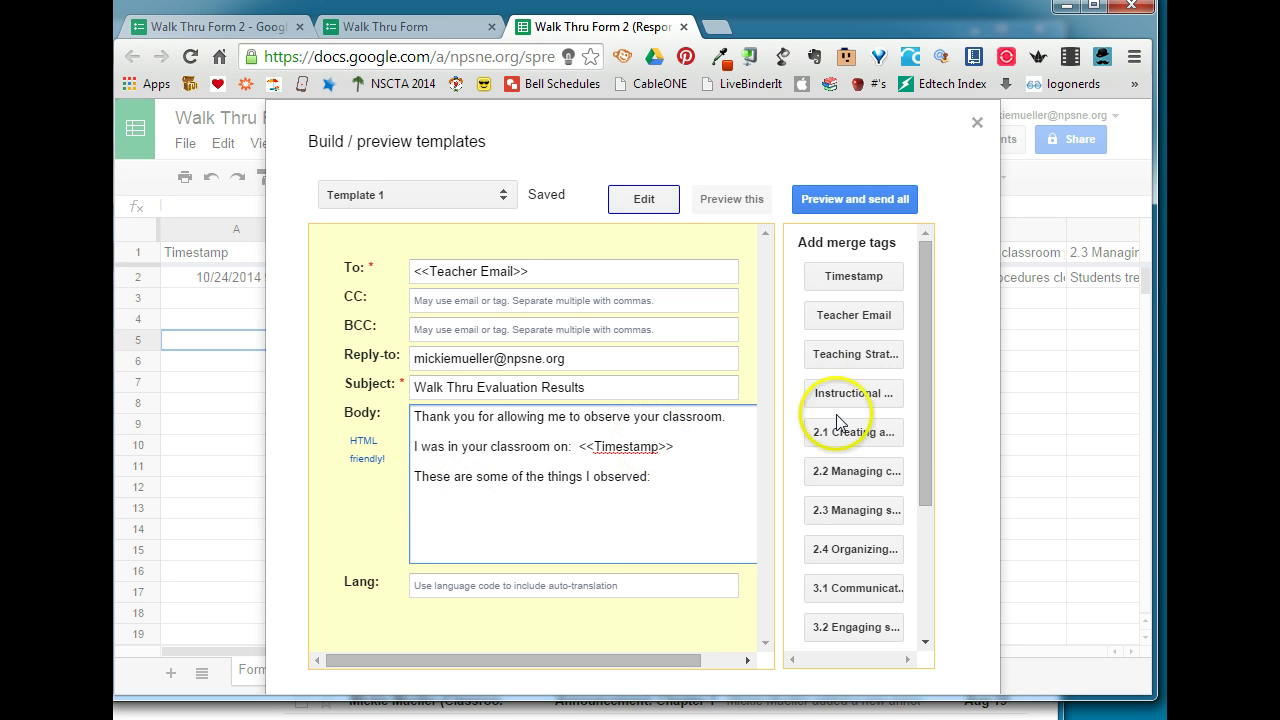
- Add Teaching Strategies/Methods Observed, Instructional Norms Observed and 2.2 Managing classroom procedures with their merge tags
drag(929, 310, 929, 352)
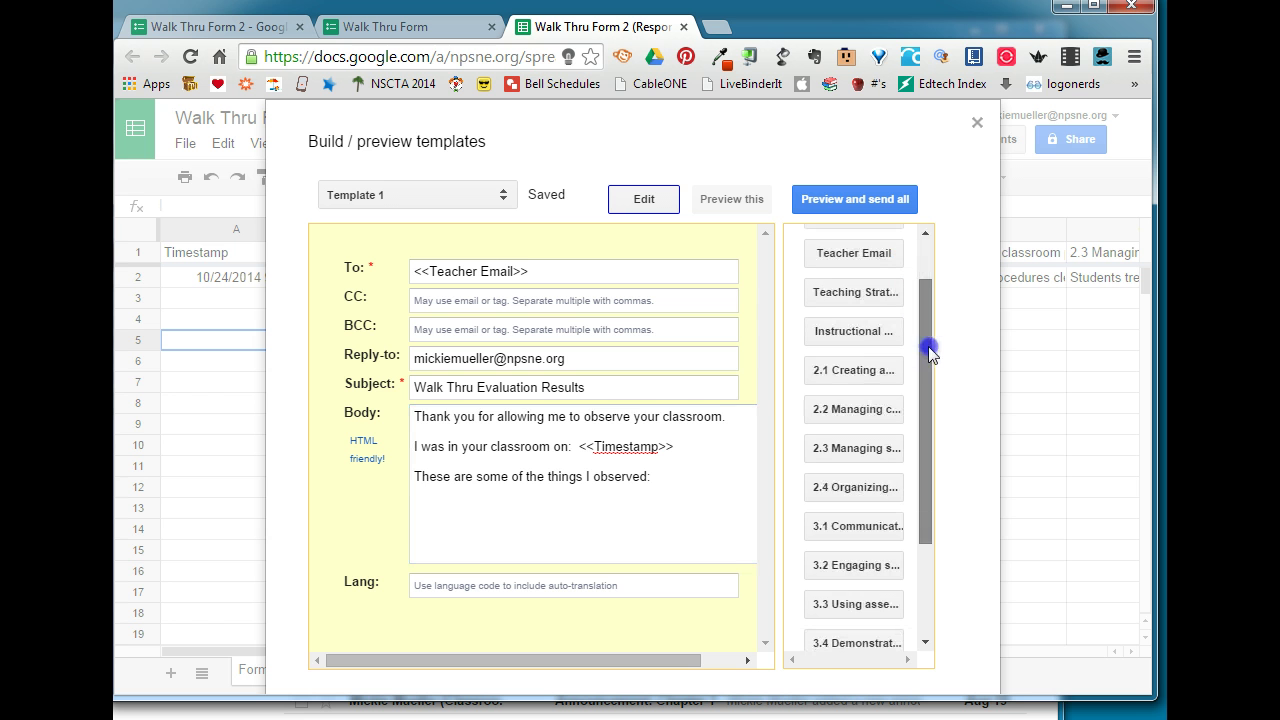
click(416, 491)
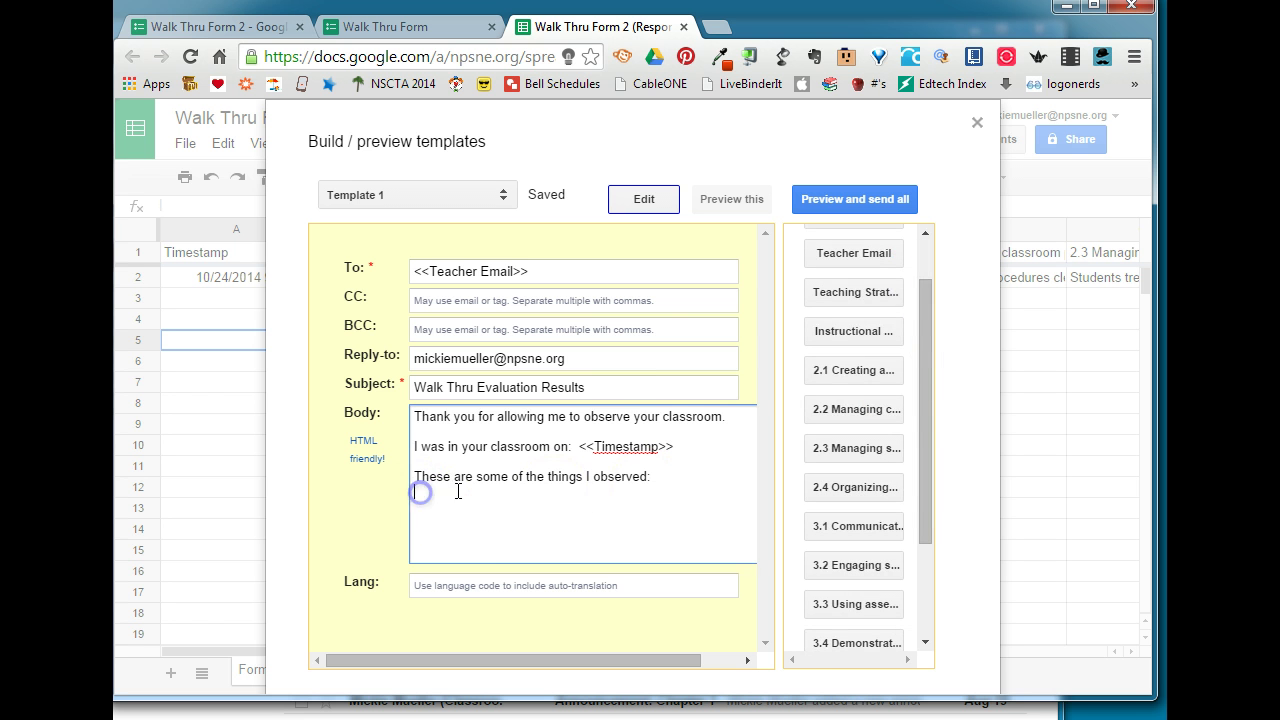
click(883, 295)
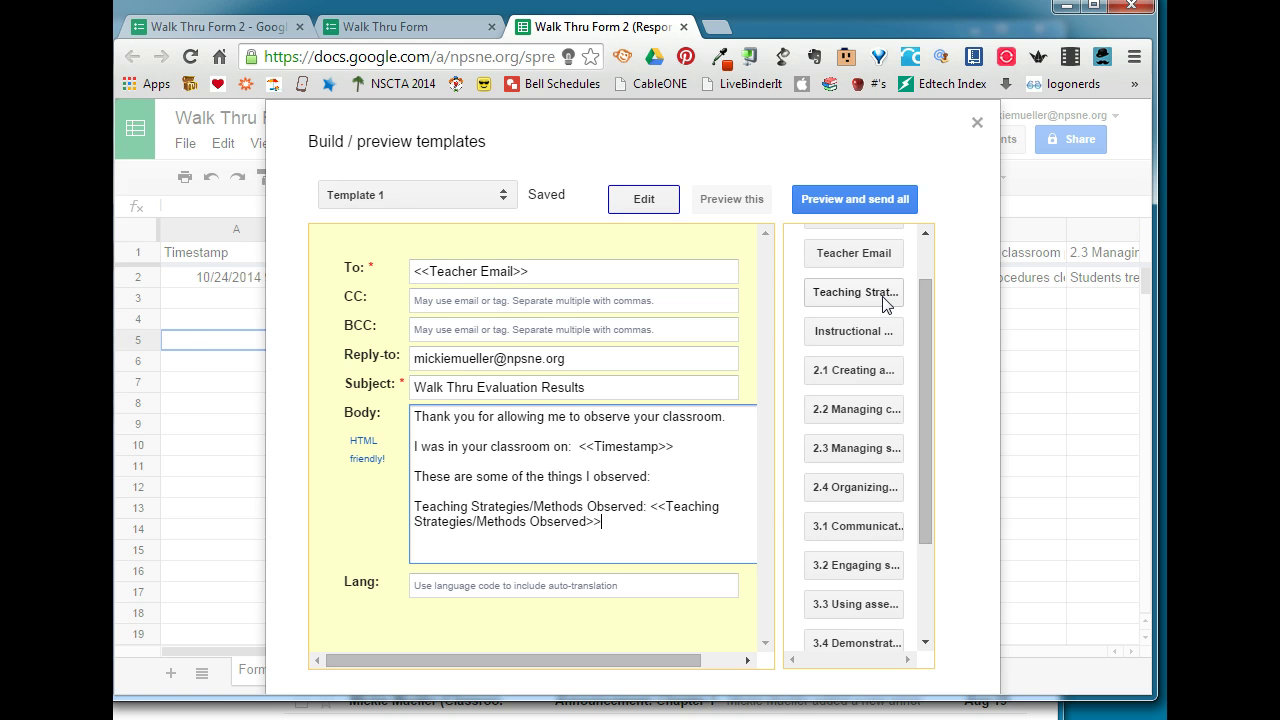
click(852, 326)
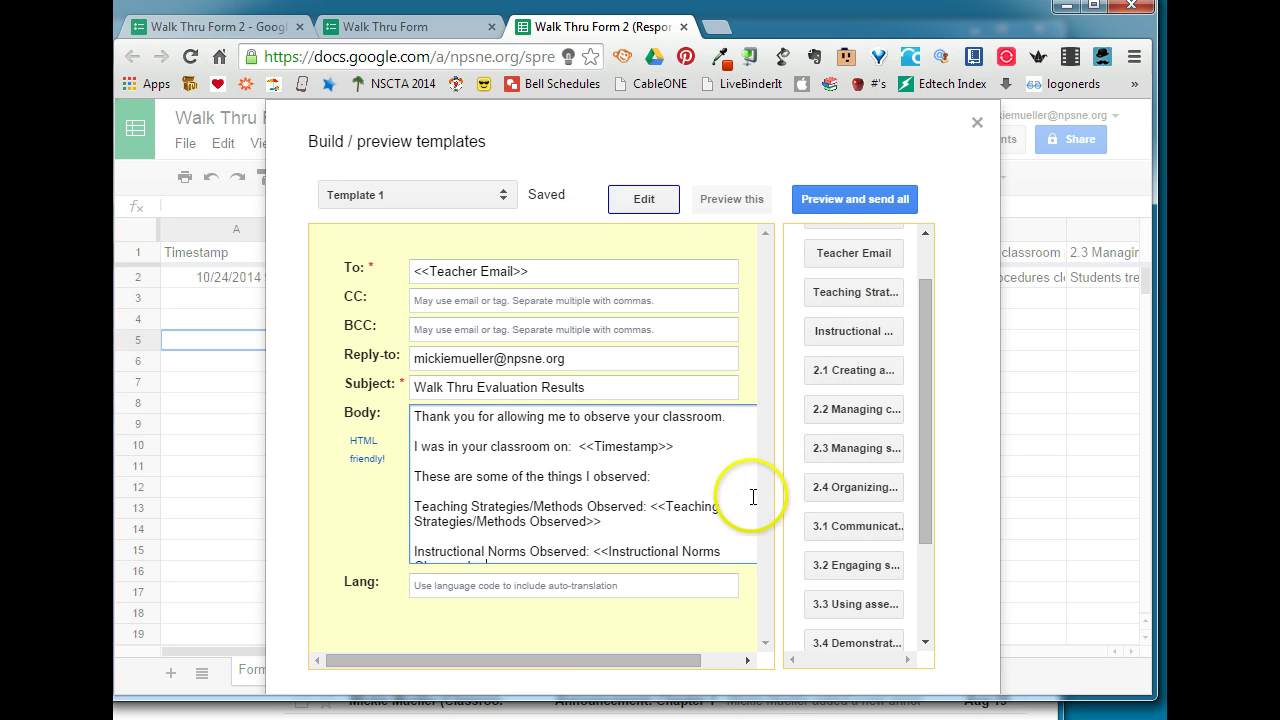
scroll(750, 495, down, 2)
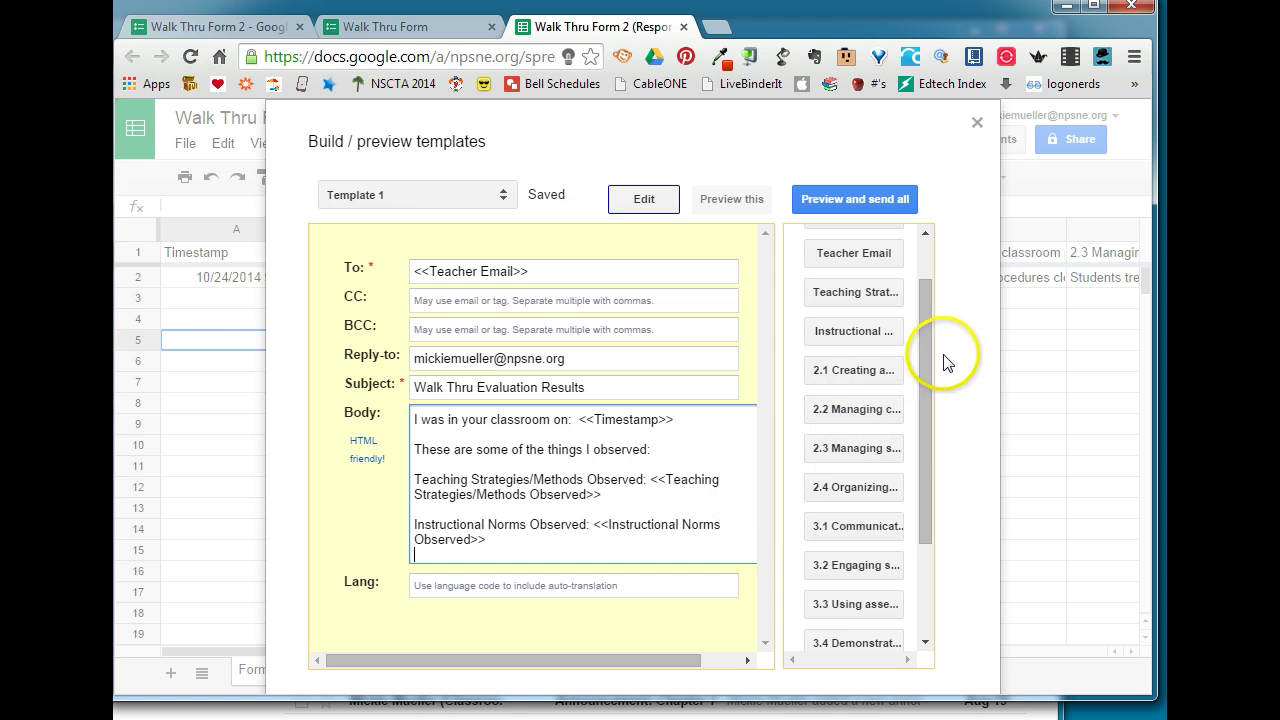
drag(929, 344, 932, 412)
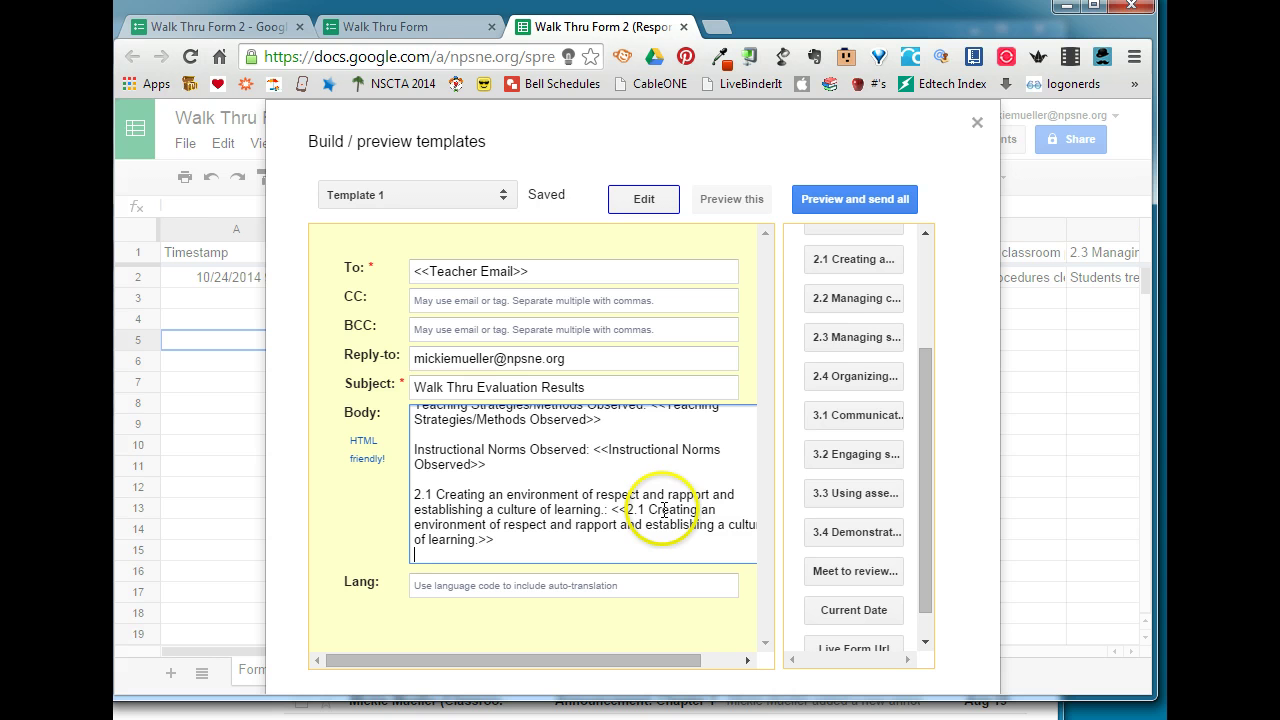
click(840, 297)
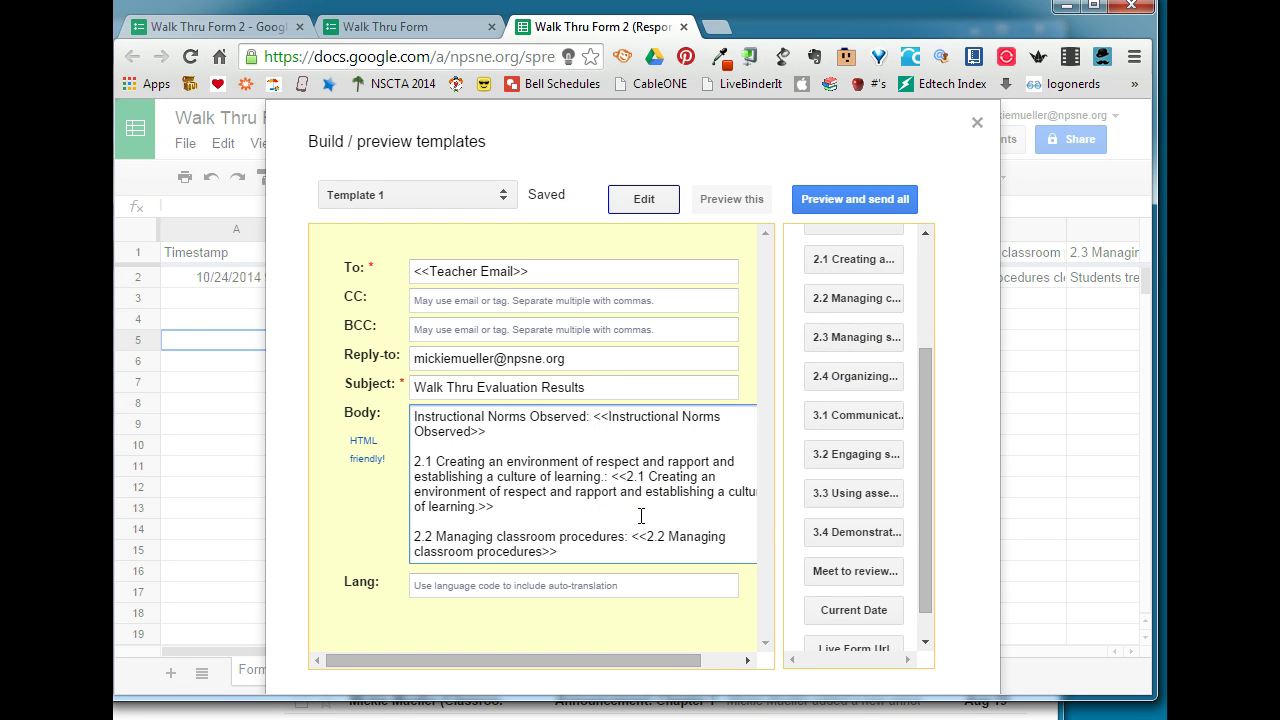
- Add the 2.3 Managing student behavior and 3.1 Communicating items with their merge tags on new lines
click(840, 340)
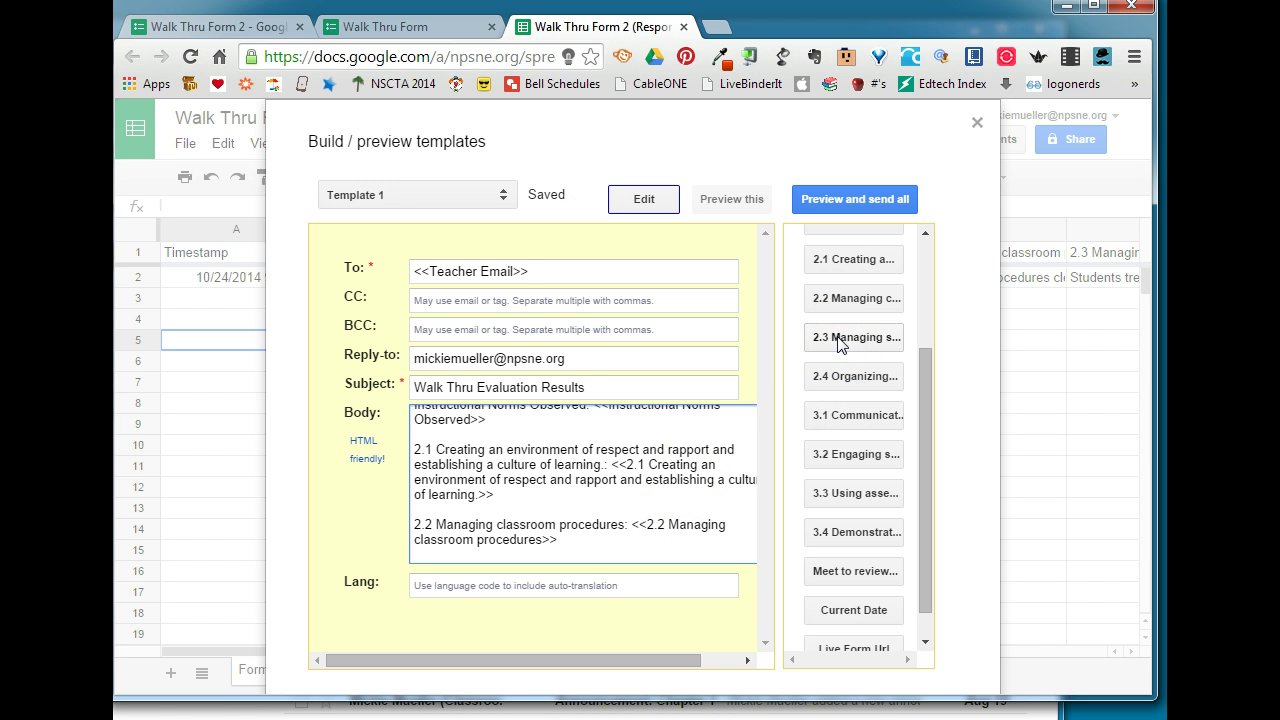
click(840, 340)
click(640, 487)
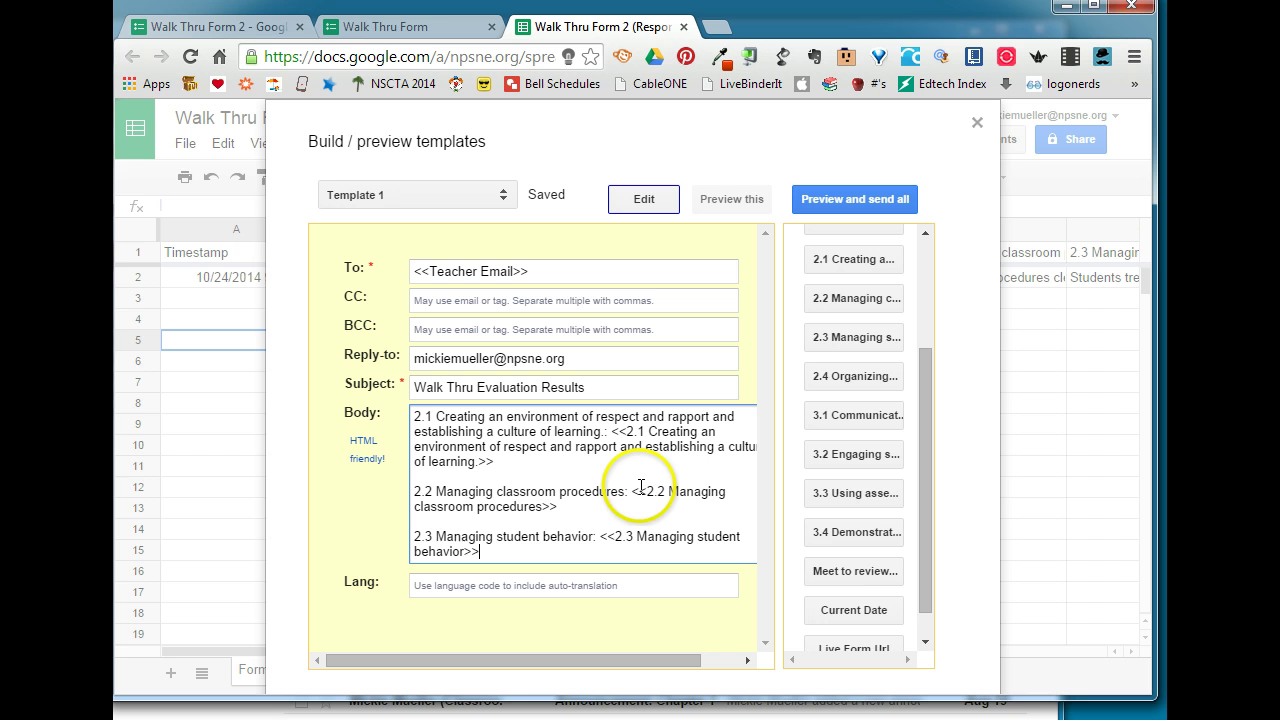
scroll(855, 412, down, 1)
click(845, 382)
click(583, 527)
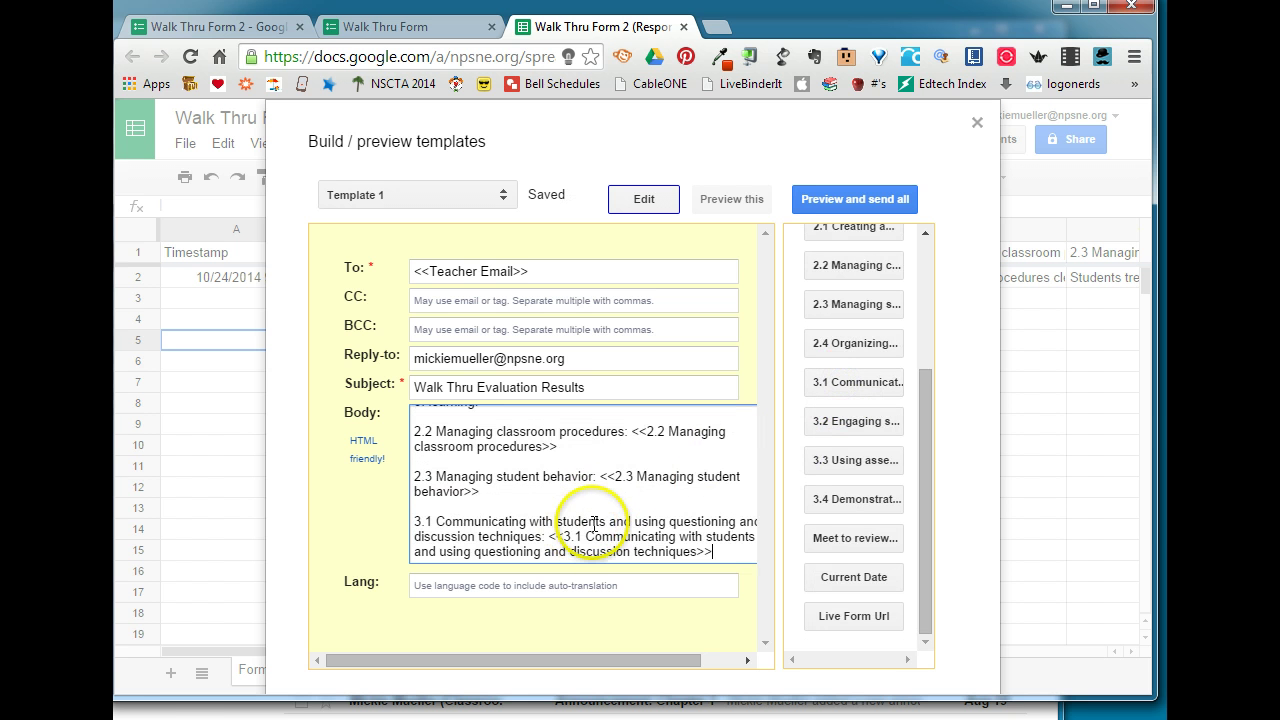
key(Return)
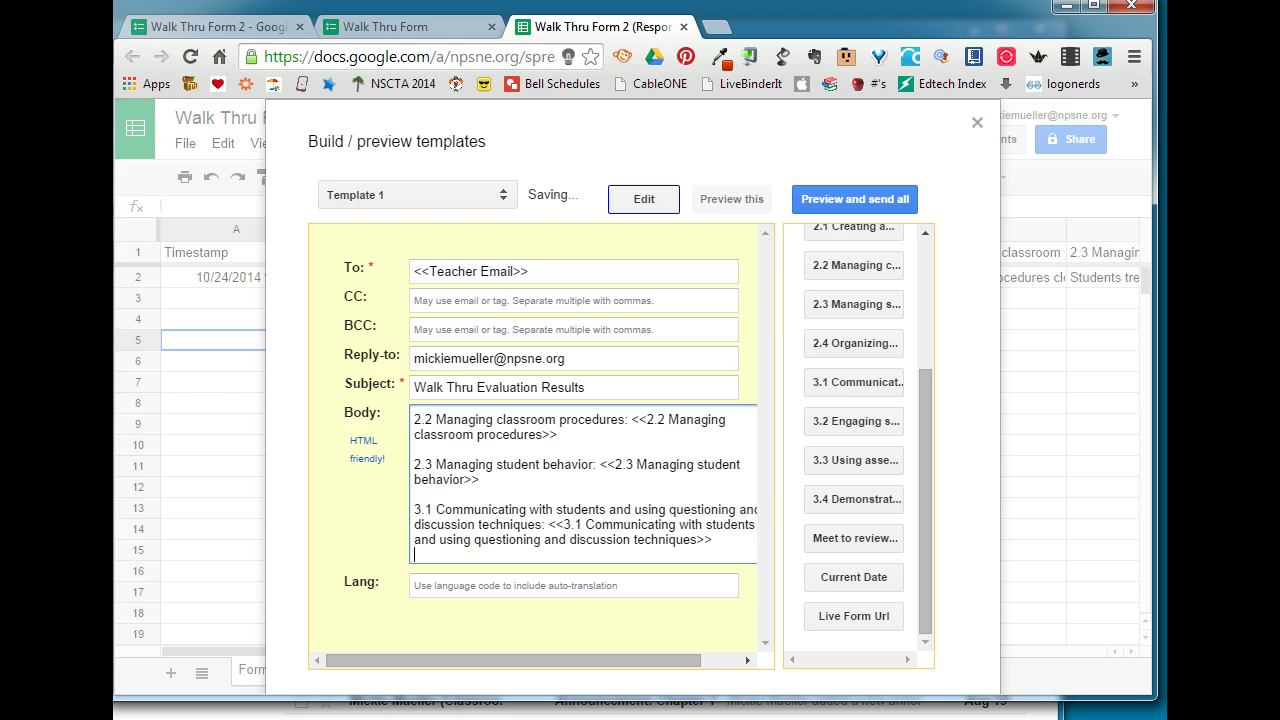
scroll(583, 483, down, 3)
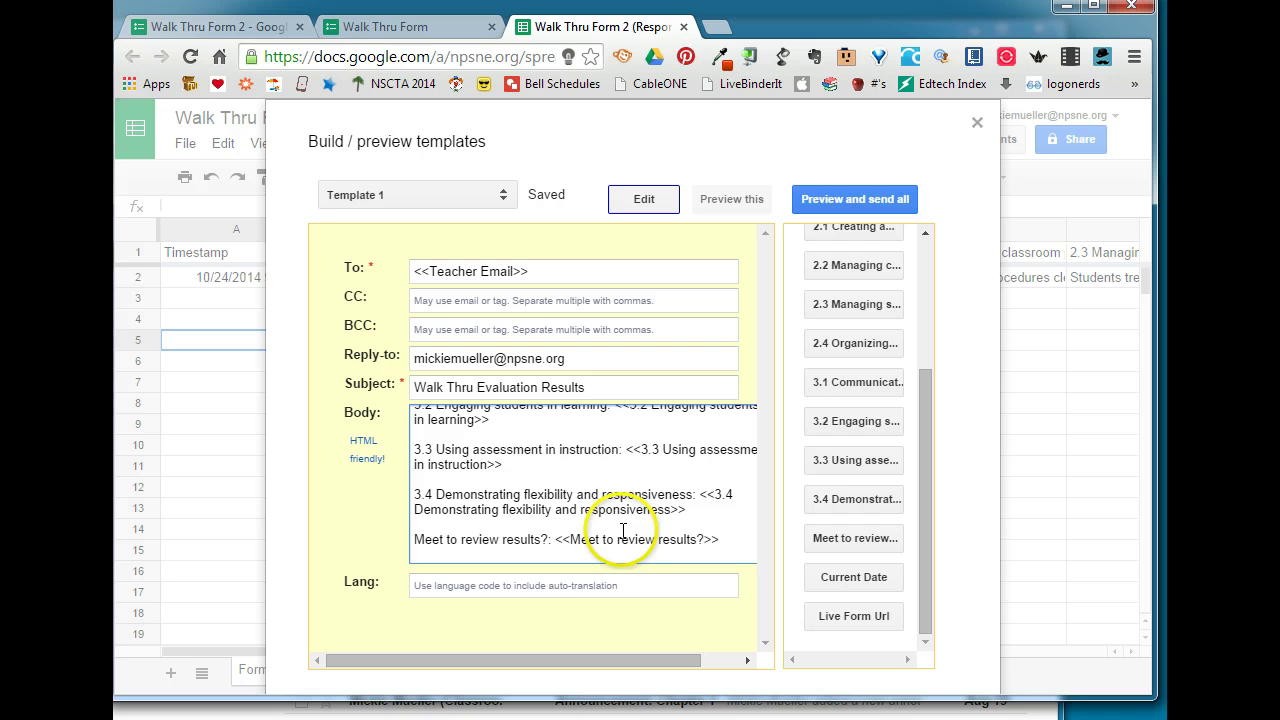
click(556, 549)
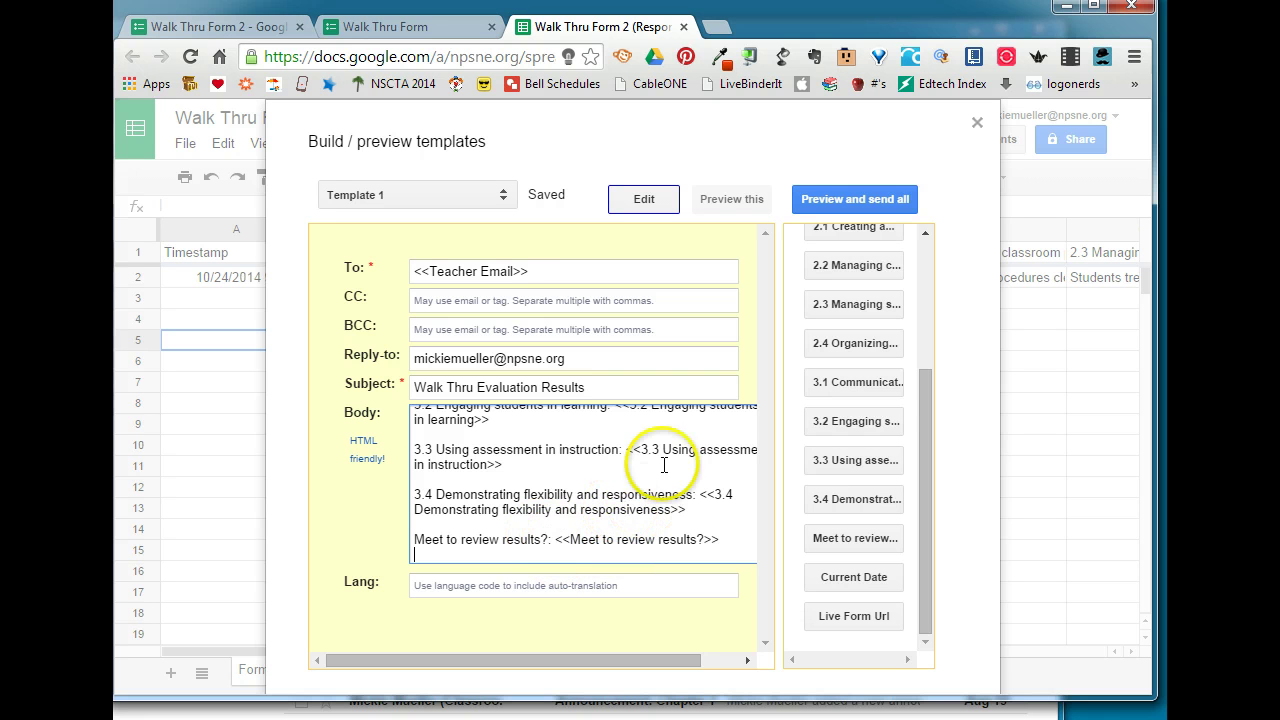
- Preview Template 1 merged with the first response, checking the 10/24/2014 date and observations
click(735, 199)
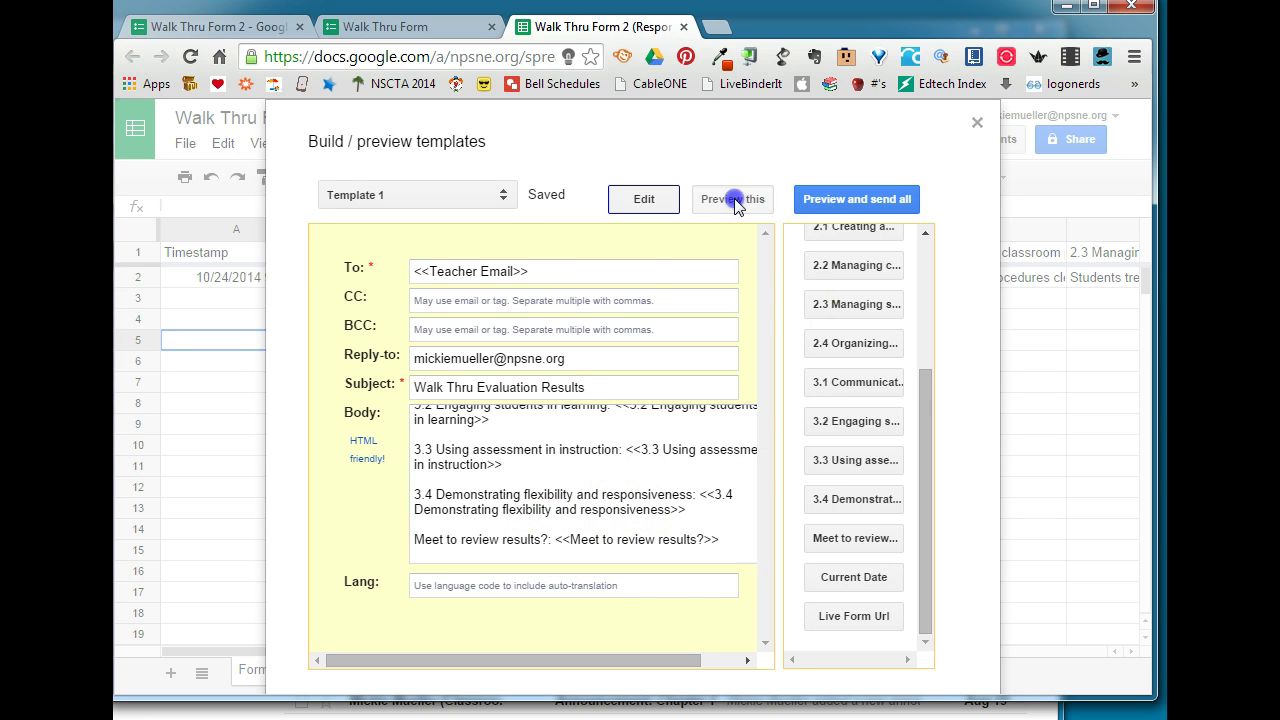
drag(765, 316, 768, 362)
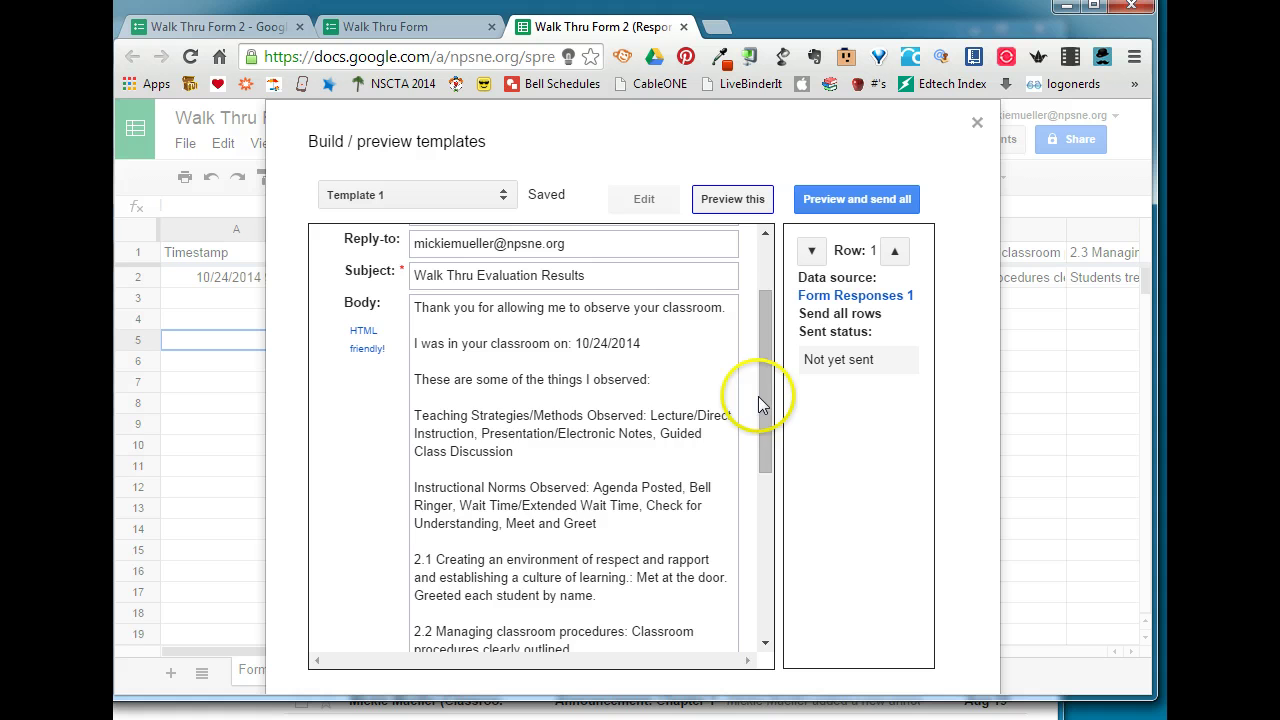
drag(765, 405, 803, 417)
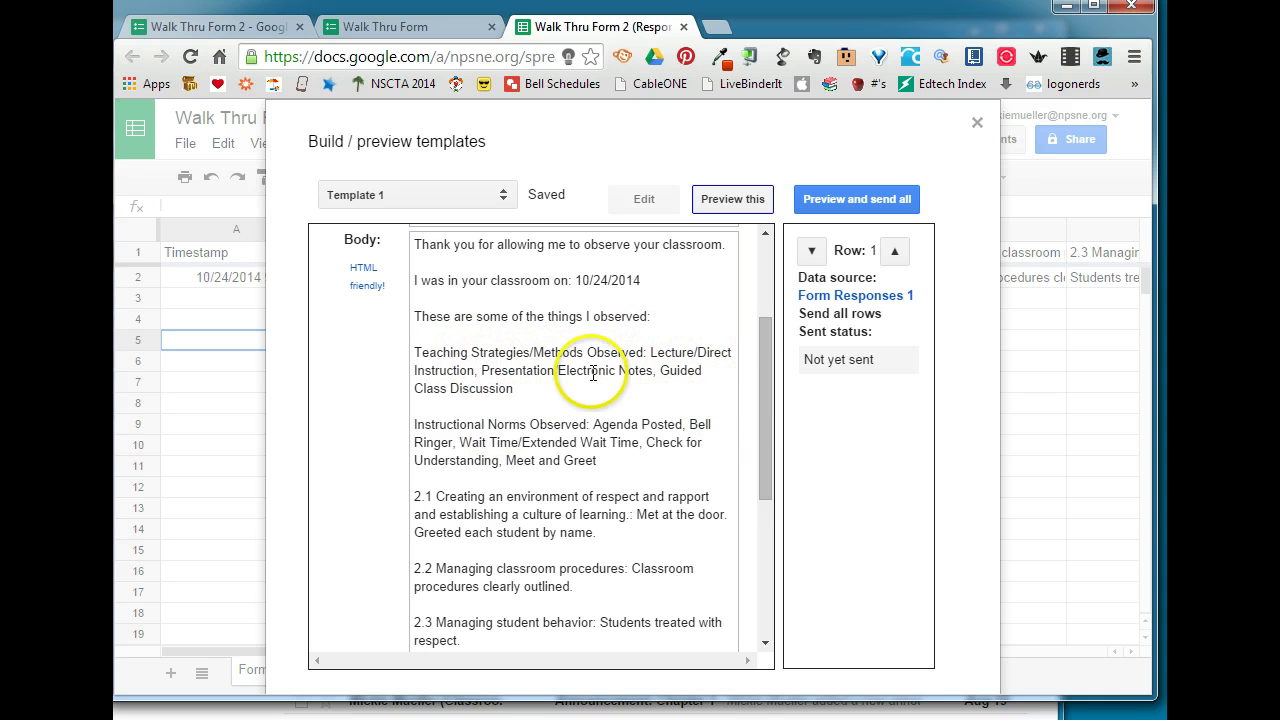
drag(765, 414, 766, 440)
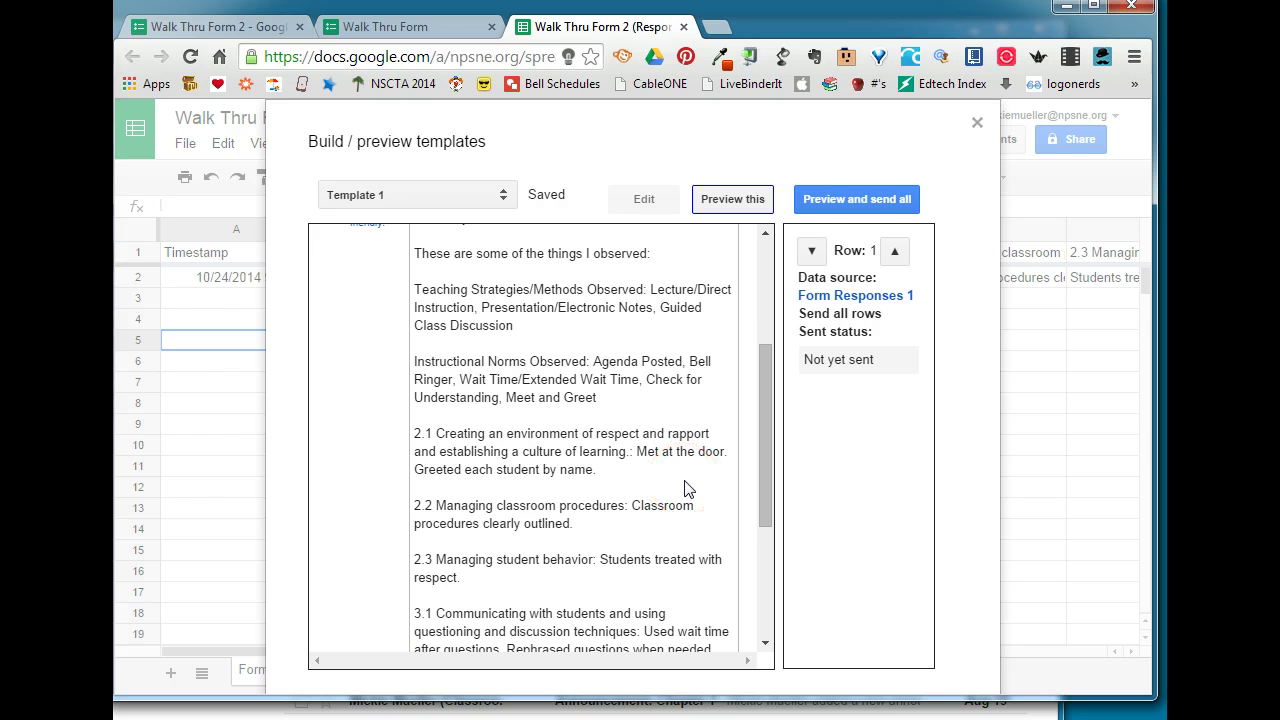
- Review the merged email in Preview and send all, then send it to the teacher
click(865, 198)
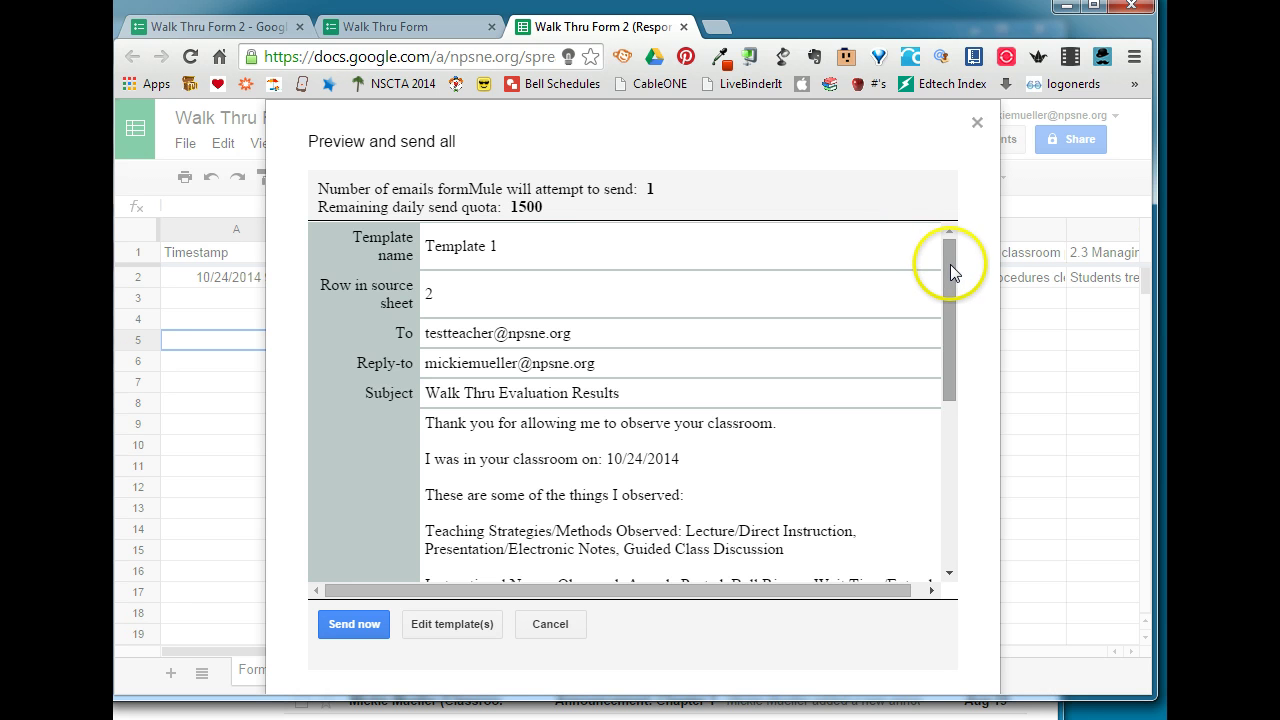
drag(950, 264, 956, 440)
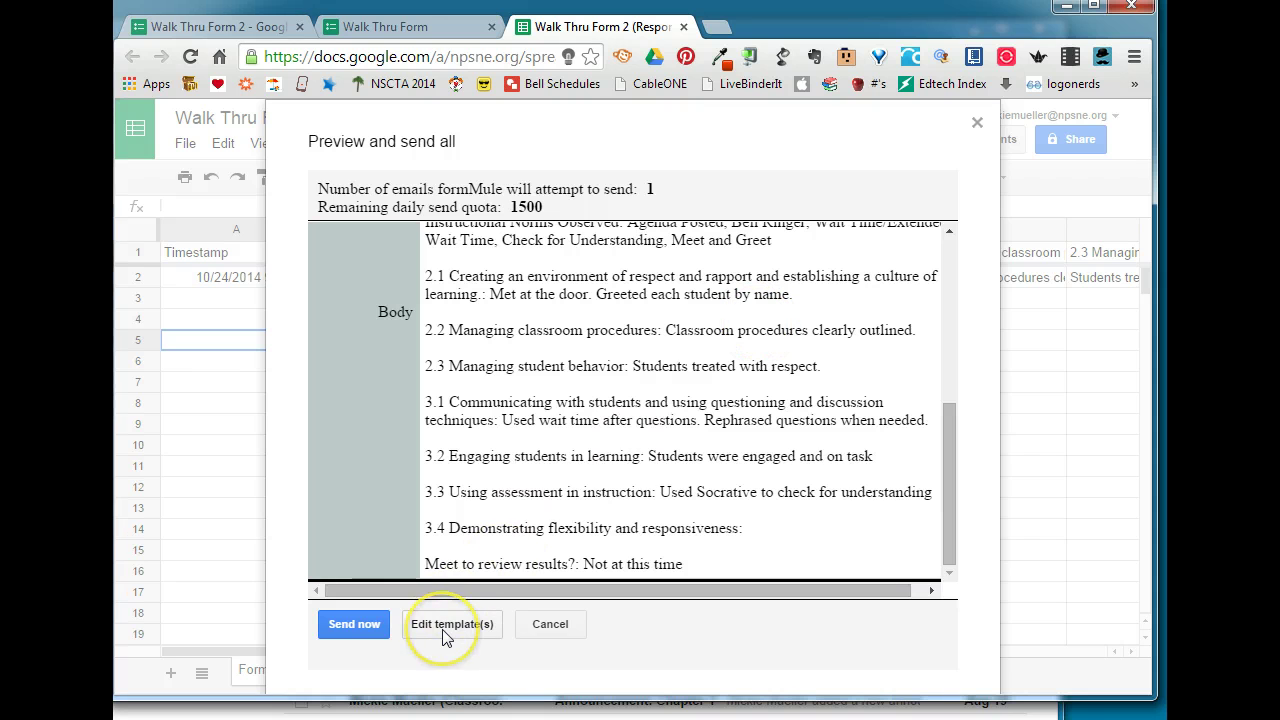
click(356, 625)
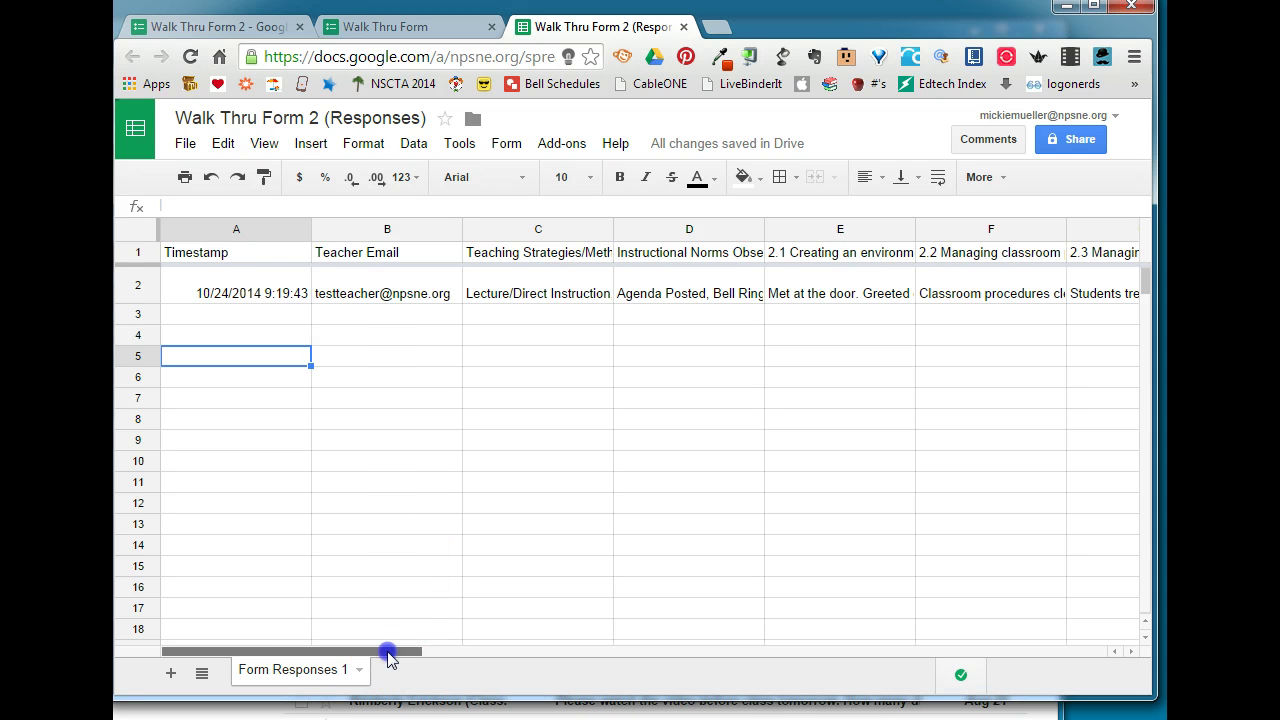
- Check row 2's Template 1 - Send Status in column N, then bring up the teacher's Gmail inbox
drag(422, 652, 828, 658)
mouse_move(800, 254)
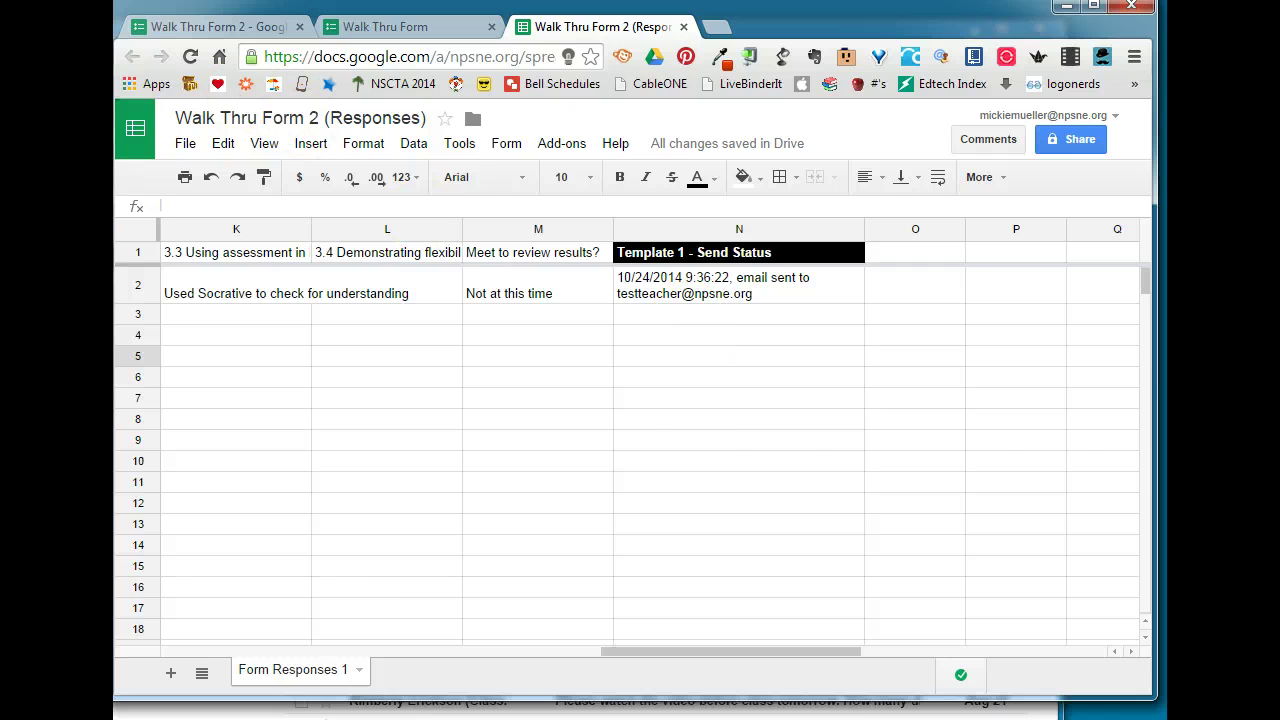
key(alt+Tab)
click(643, 210)
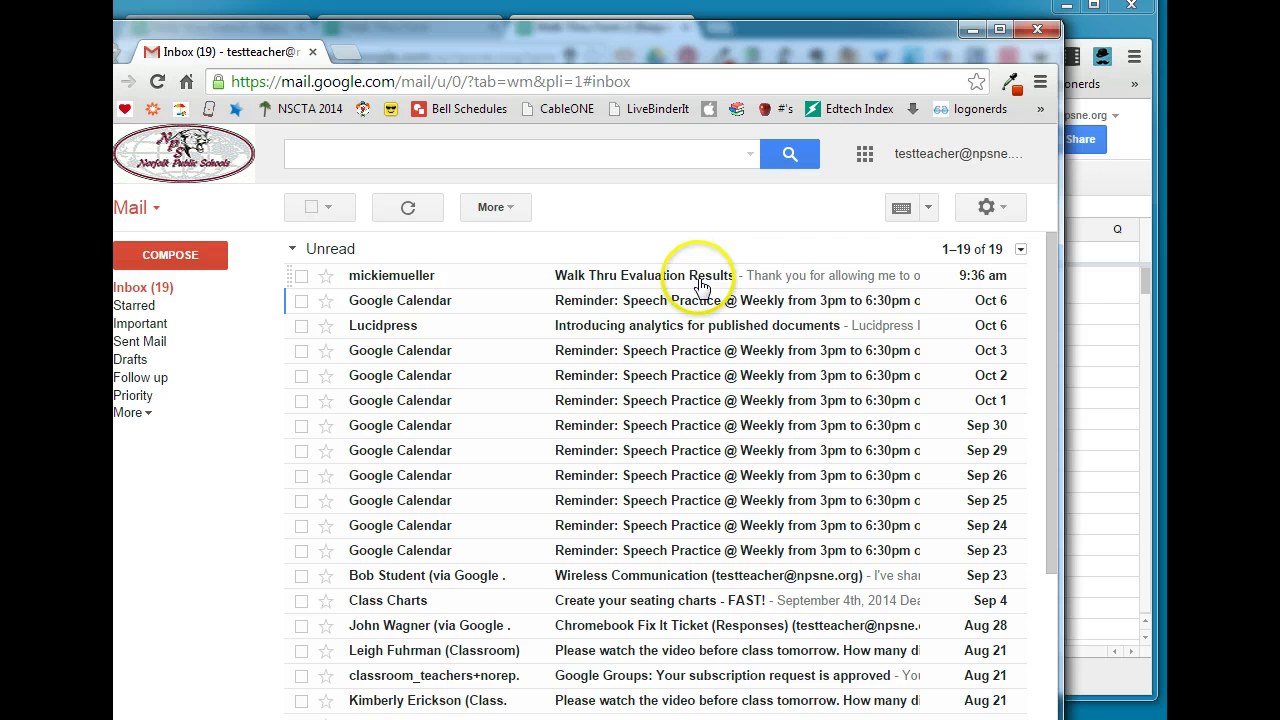
- Read the Walk Thru Evaluation Results email, checking the 10/24/2014 visit date and merged observation answers
click(643, 280)
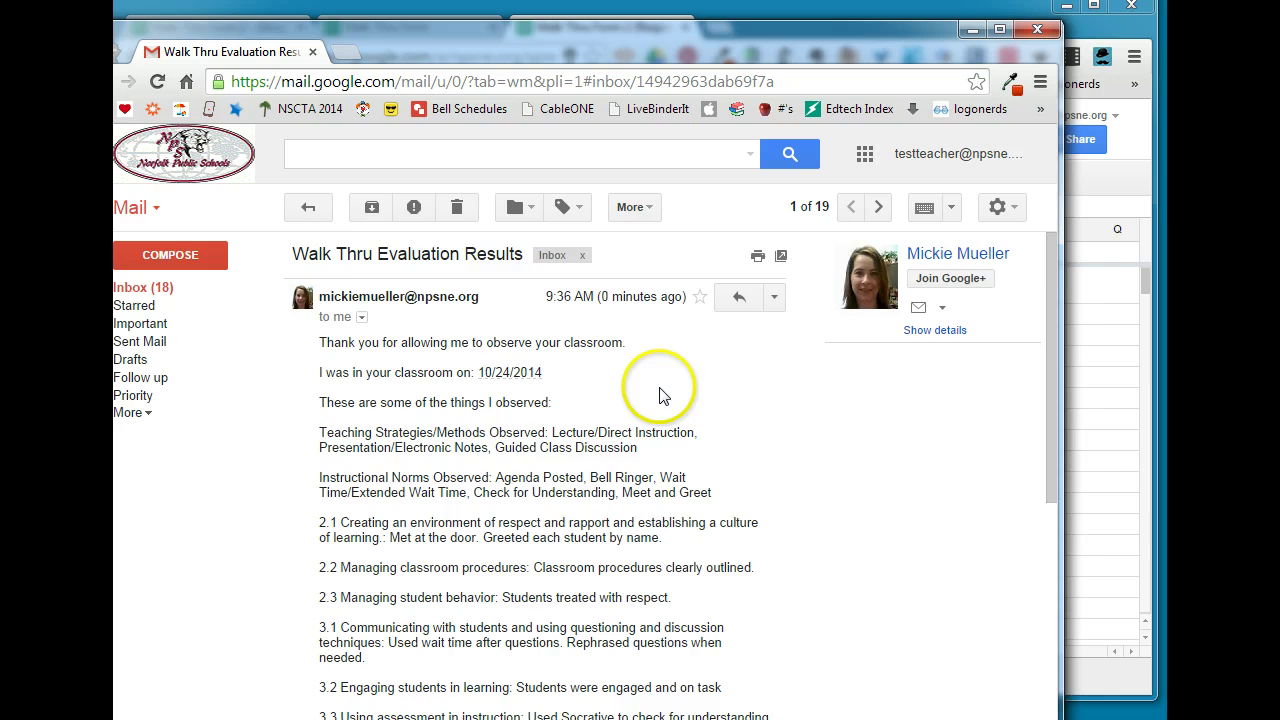
scroll(580, 383, down, 1)
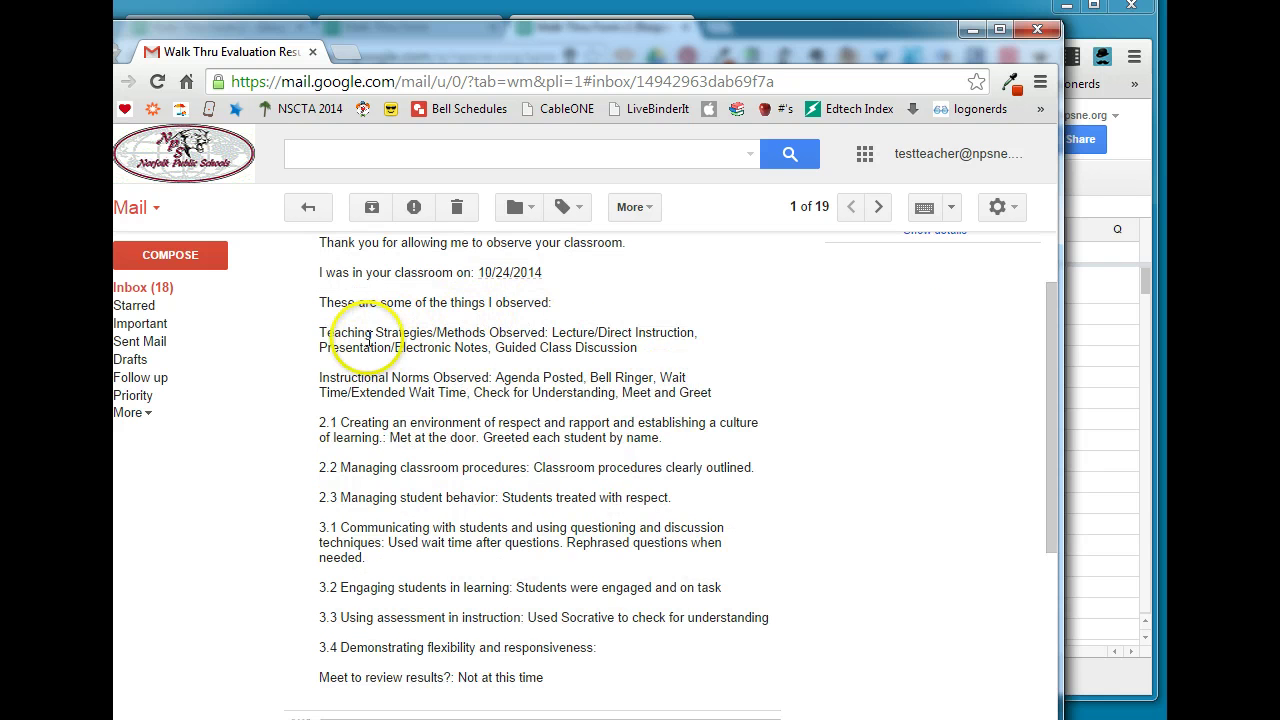
scroll(636, 360, down, 1)
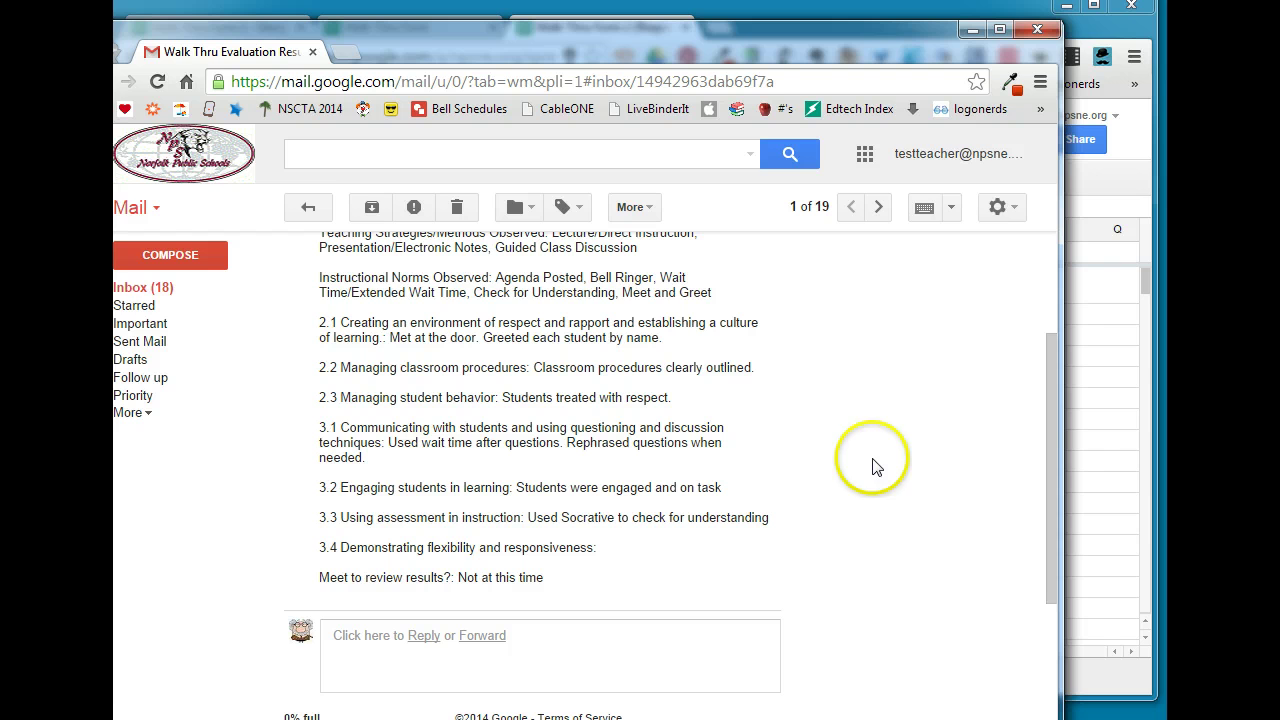
click(1088, 33)
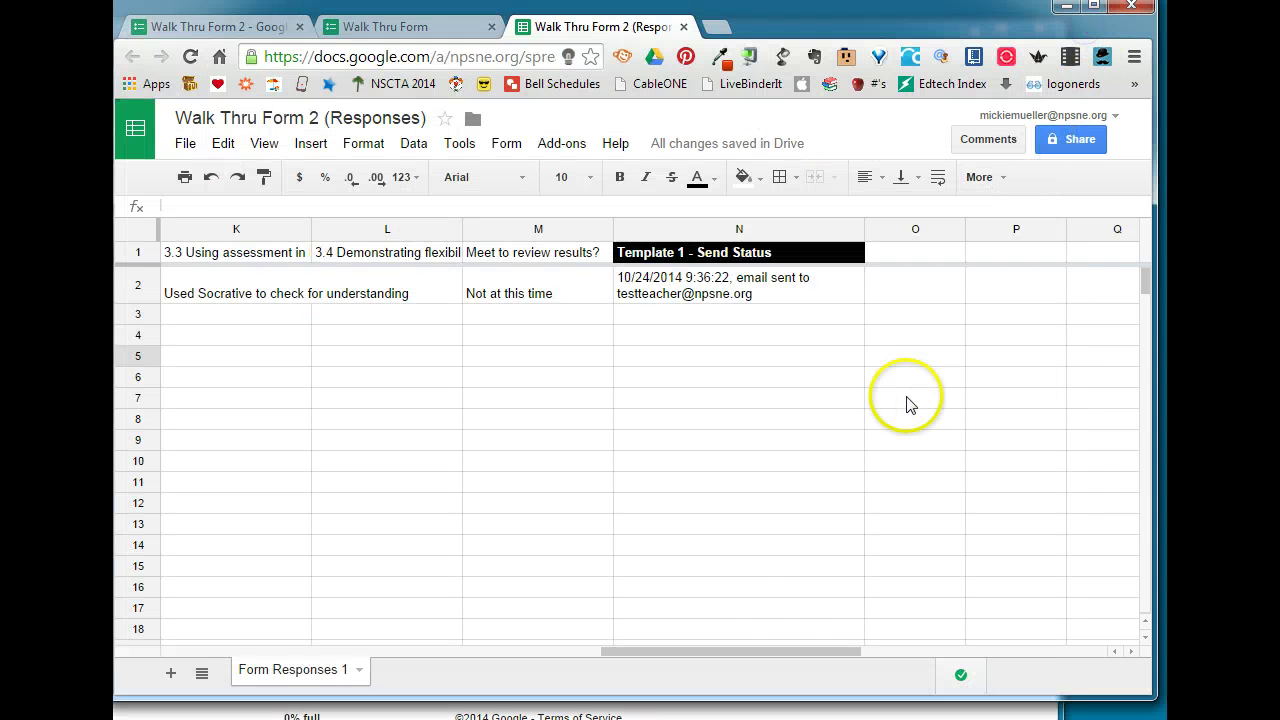
click(786, 651)
drag(786, 651, 229, 651)
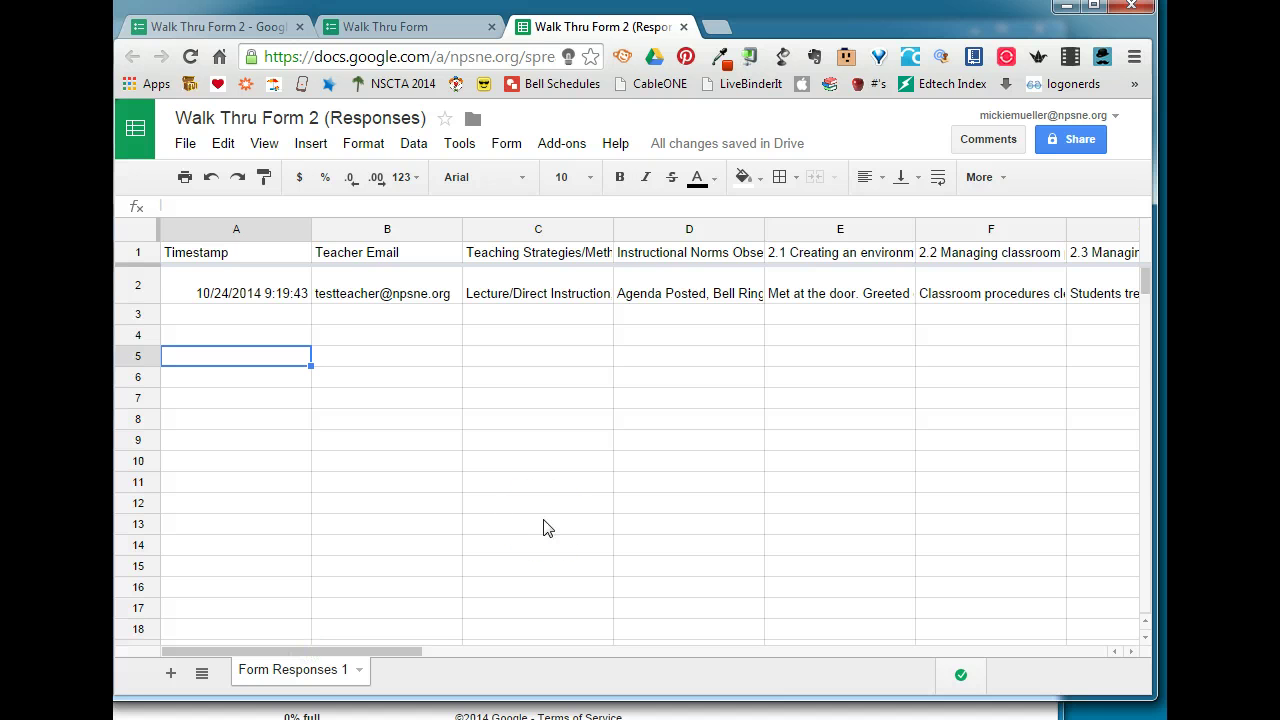